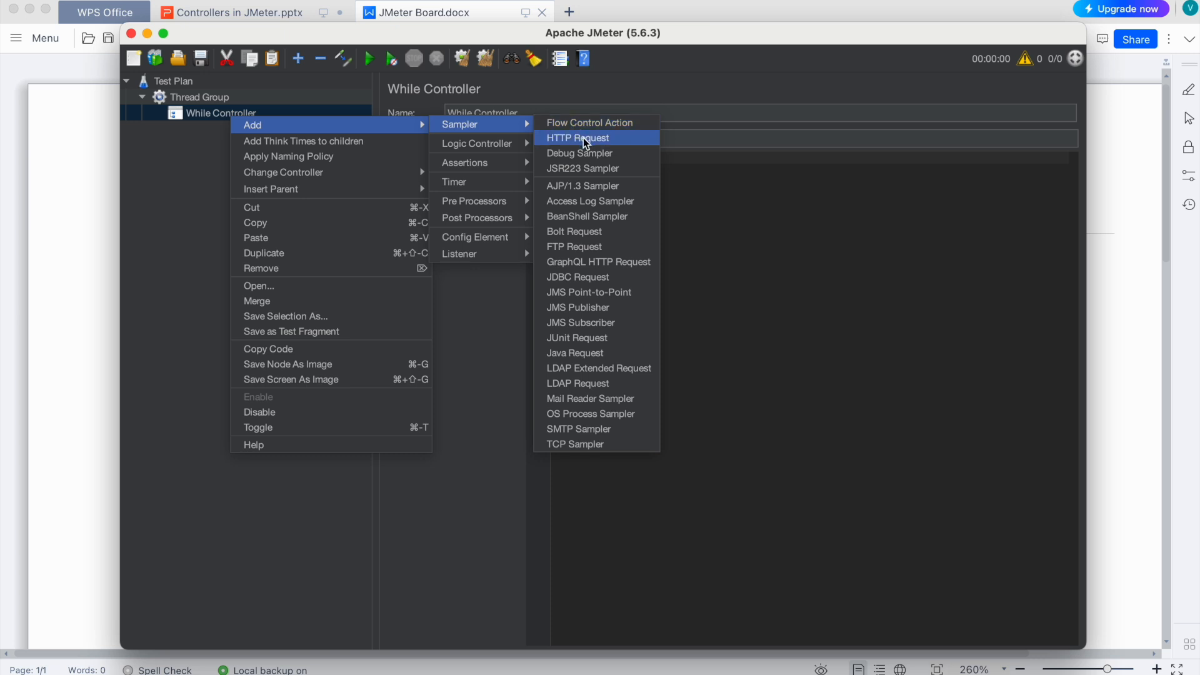
left_click(488, 211)
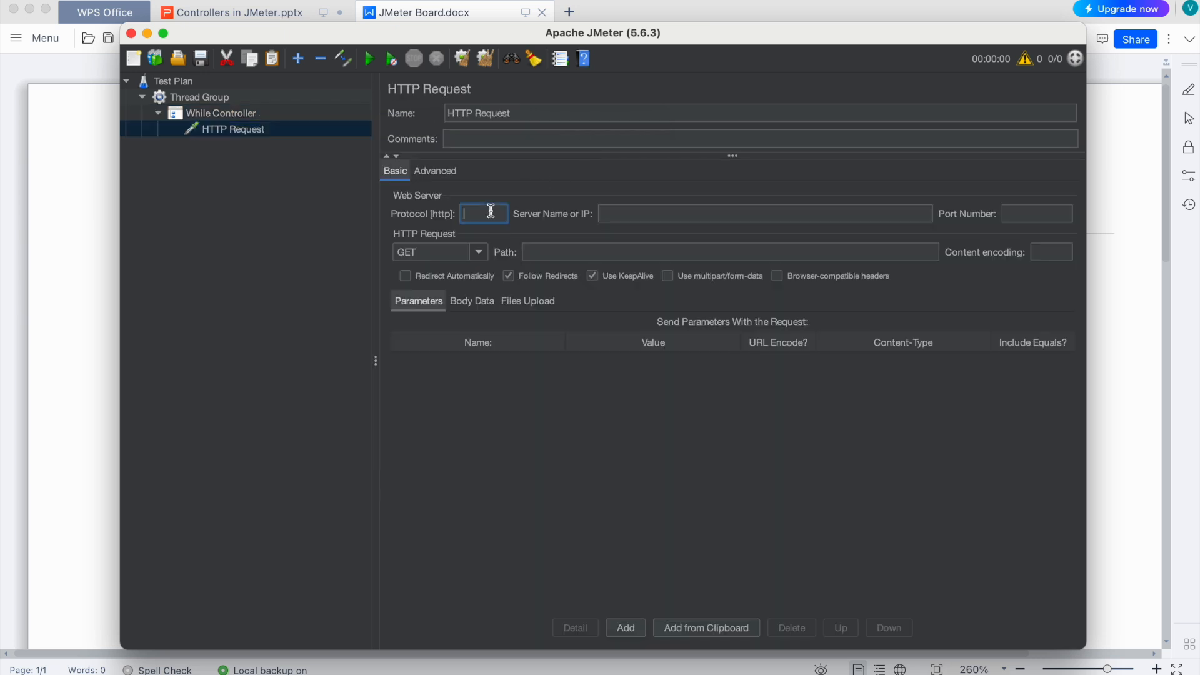
type("https")
key("Tab")
type("www.bla")
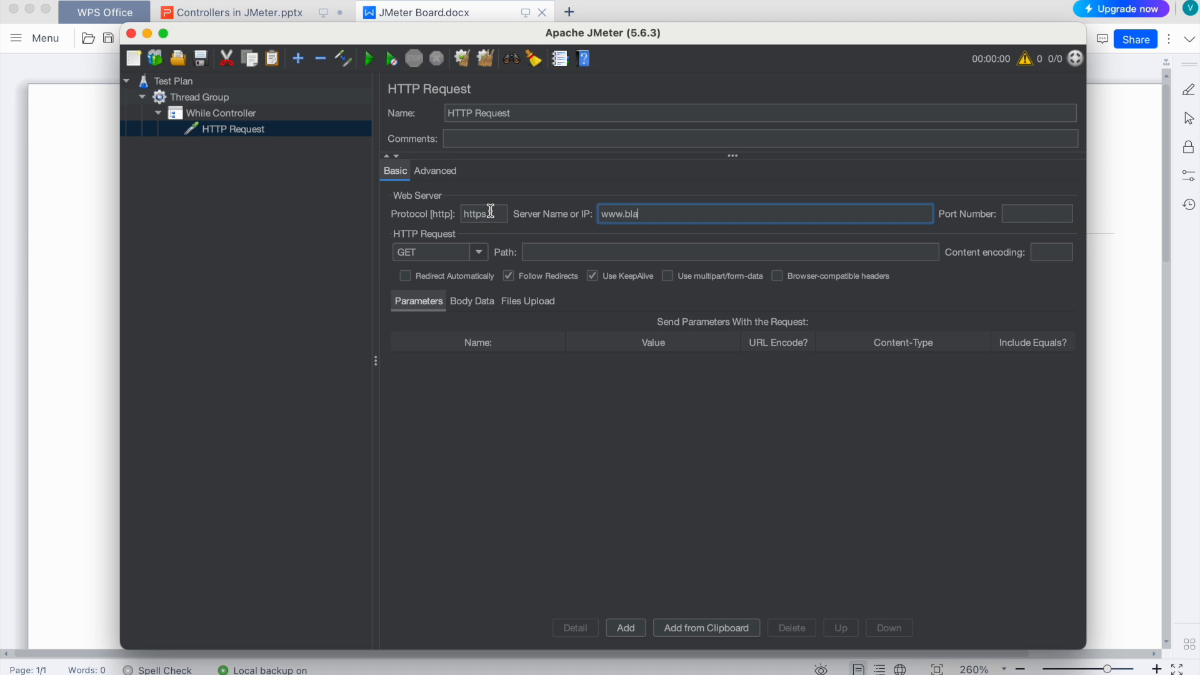
type("zedemo.com")
left_click(286, 188)
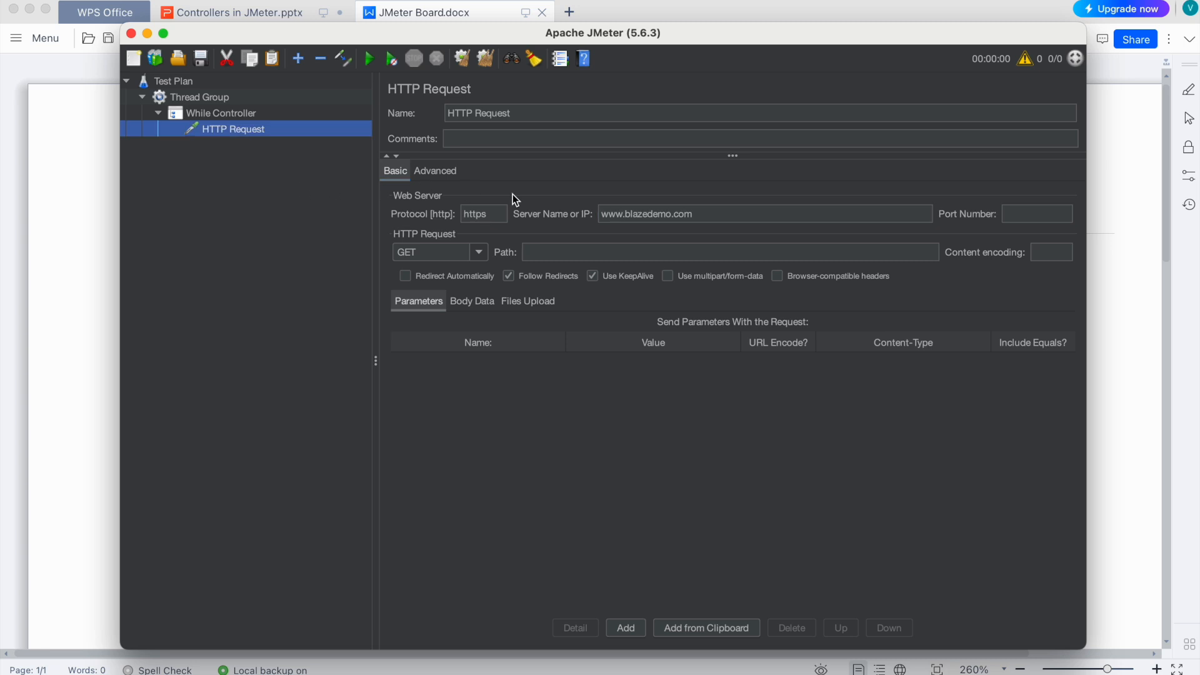
left_click(719, 214)
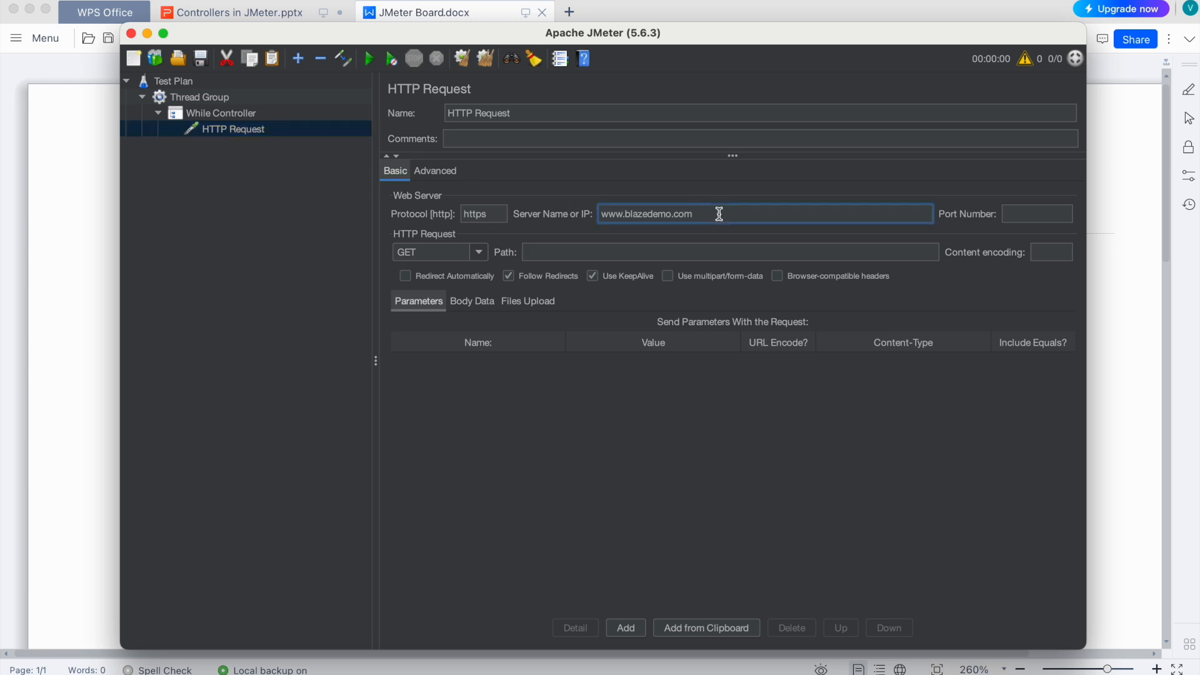
left_click(211, 98)
left_click(221, 114)
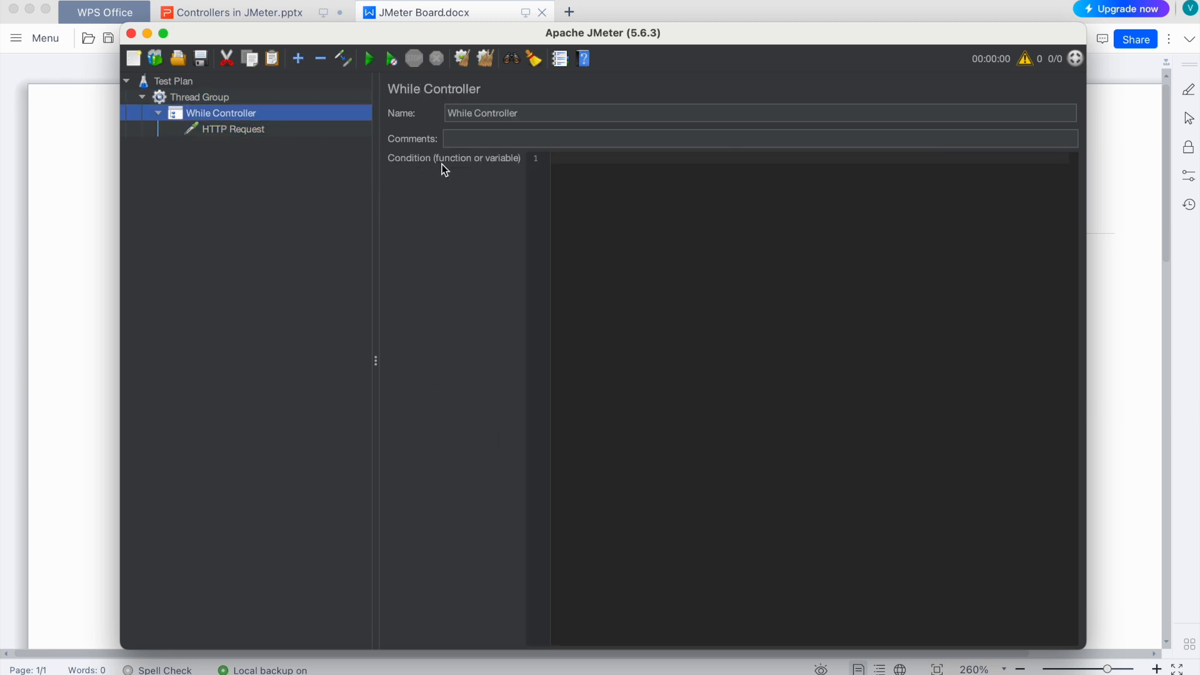
left_click(559, 162)
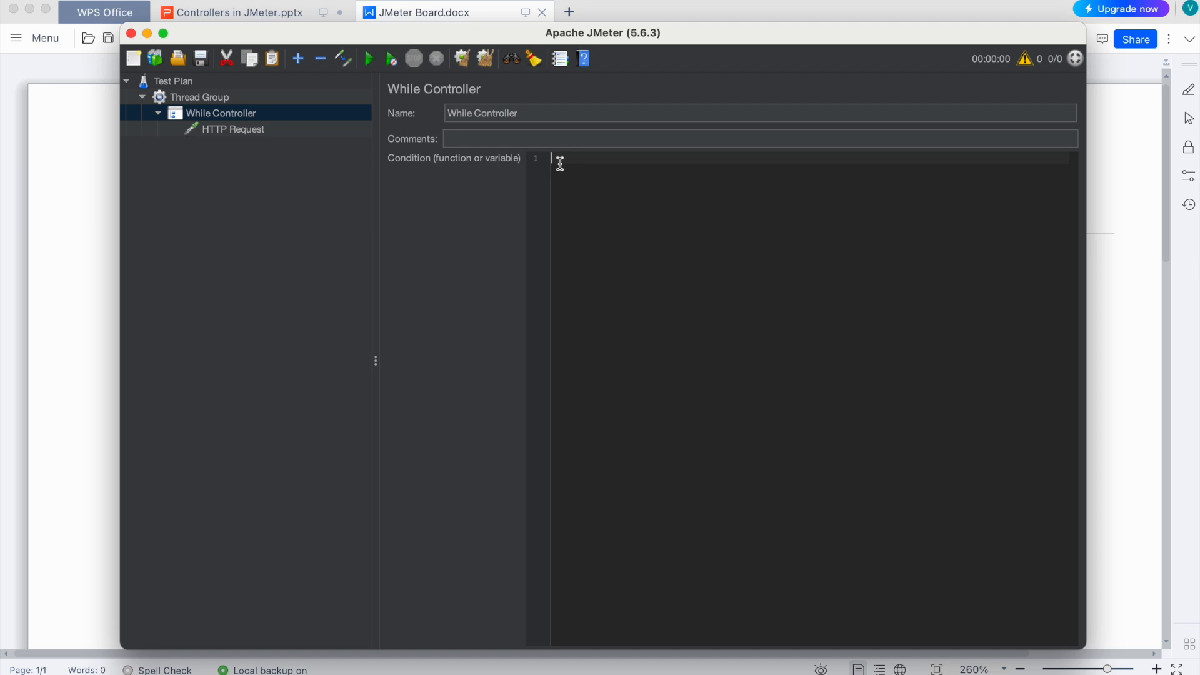
left_click(220, 98)
right_click(220, 99)
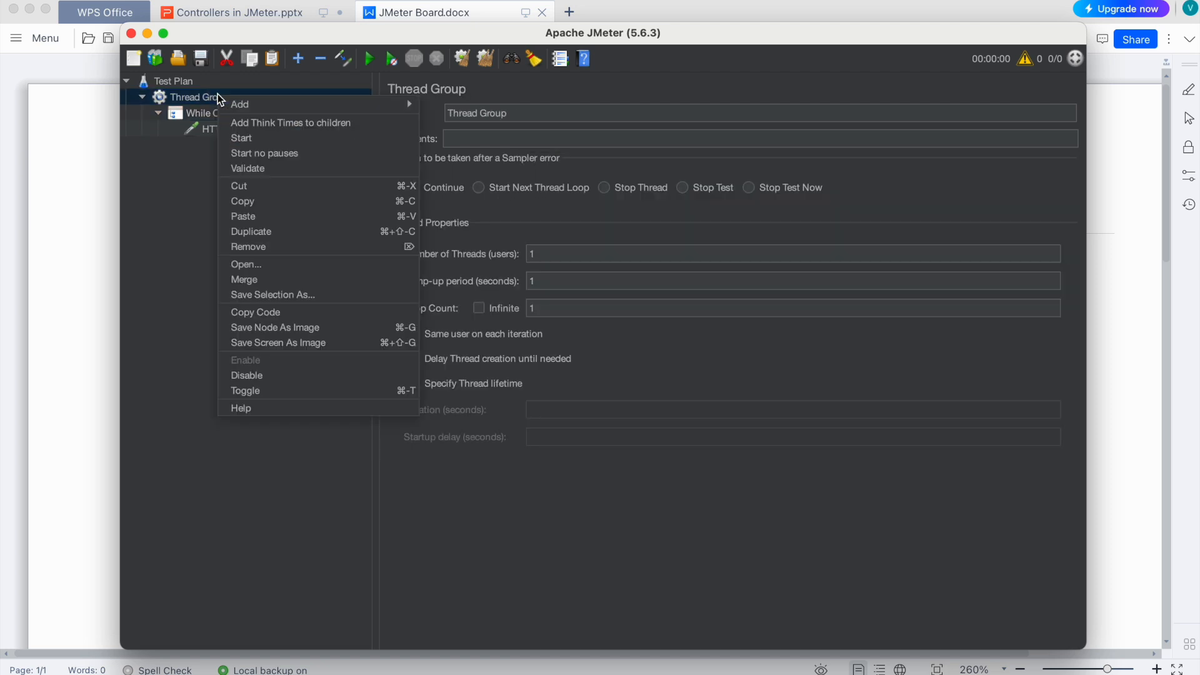
mouse_move(302, 105)
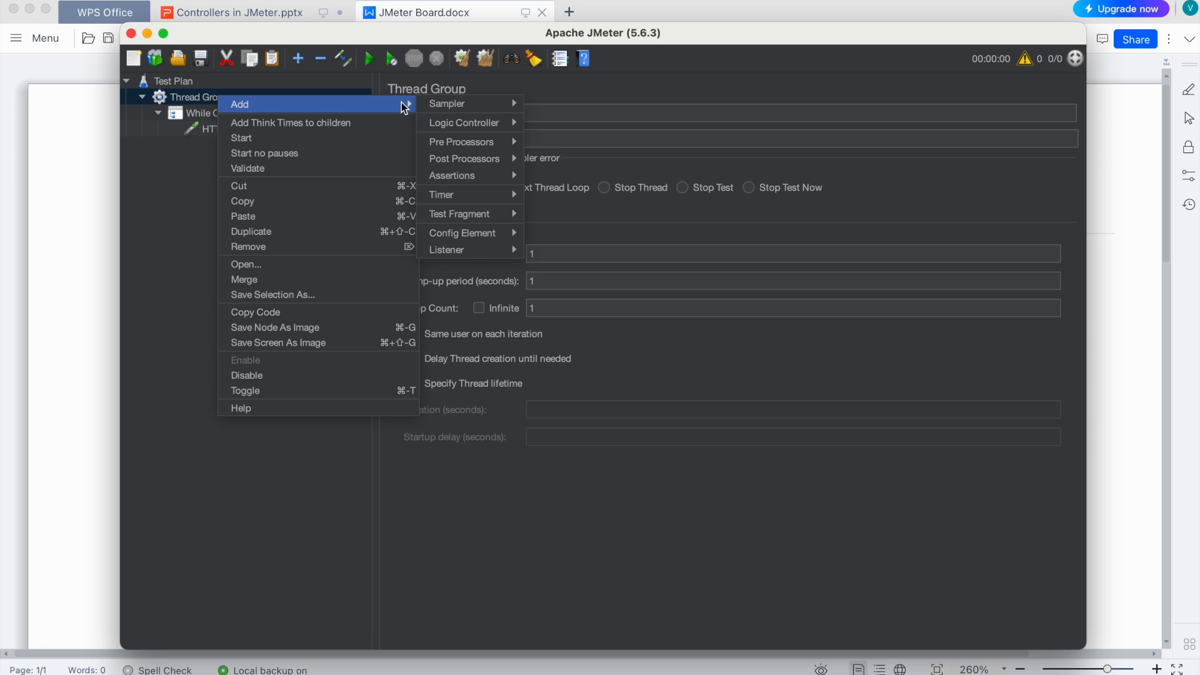
mouse_move(478, 235)
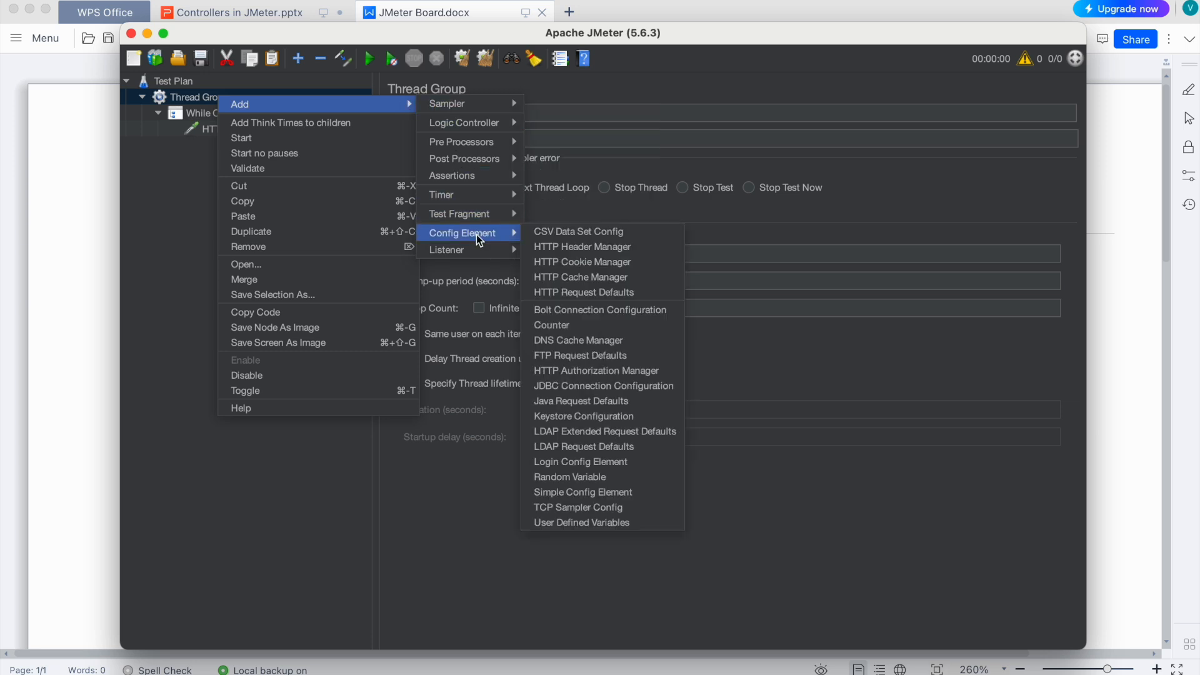
left_click(609, 531)
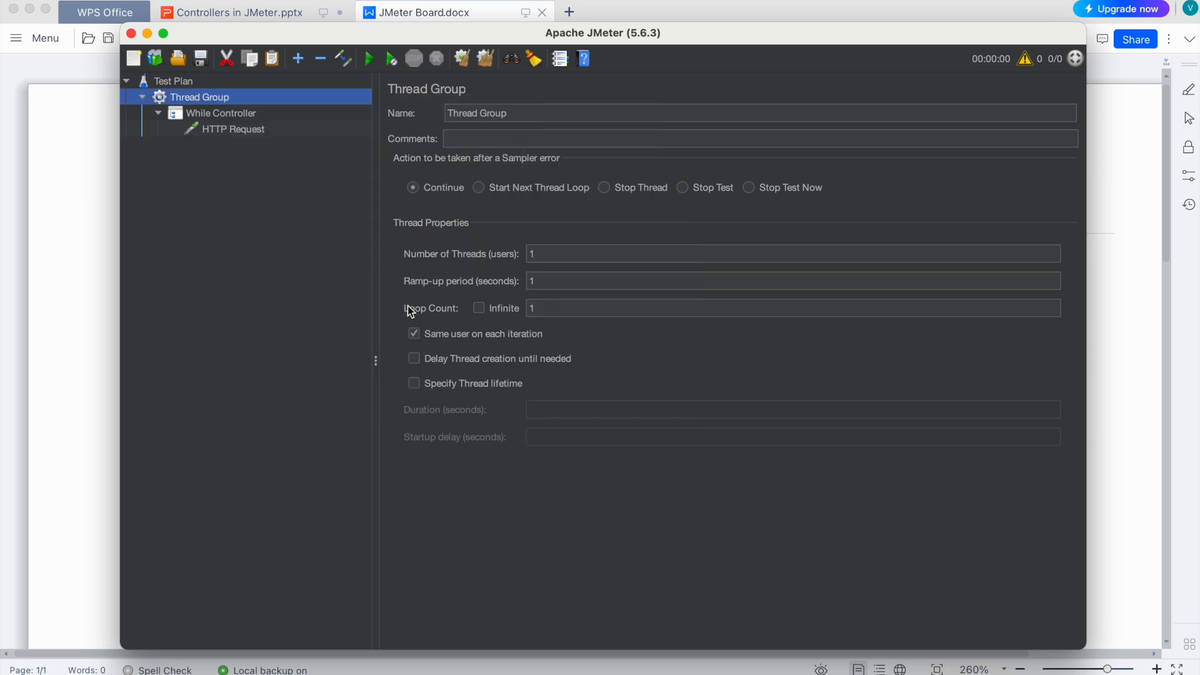
Add a User Defined Variables config element to the Thread Group
right_click(187, 99)
mouse_move(332, 112)
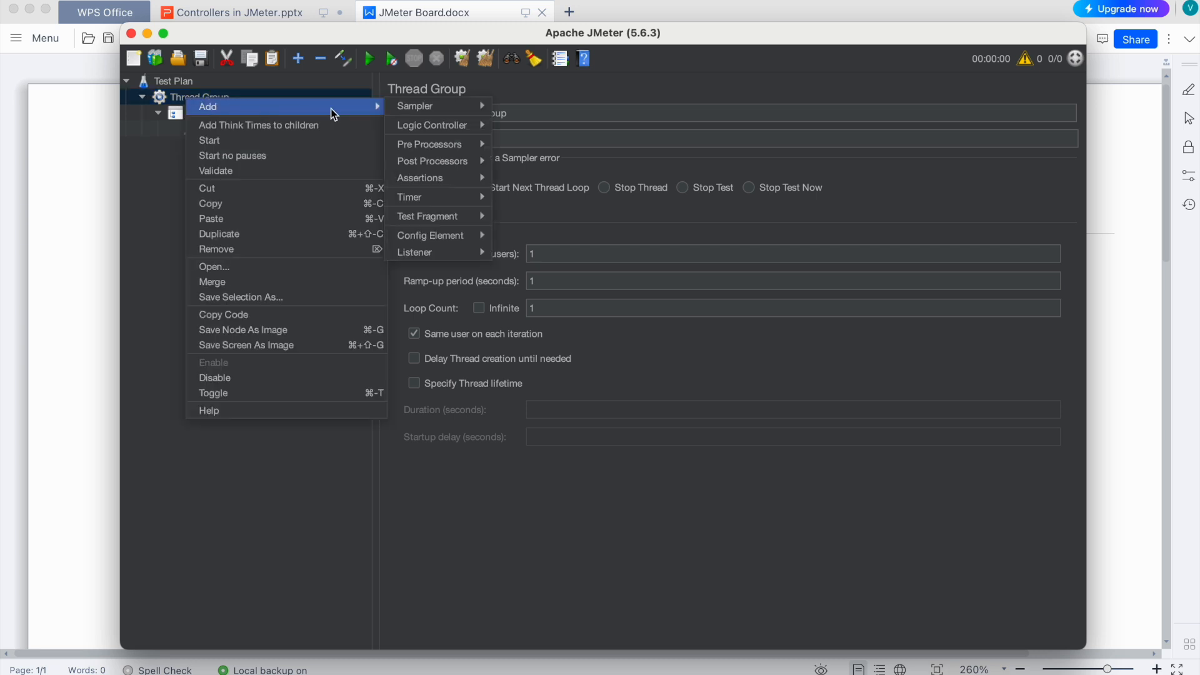
mouse_move(454, 255)
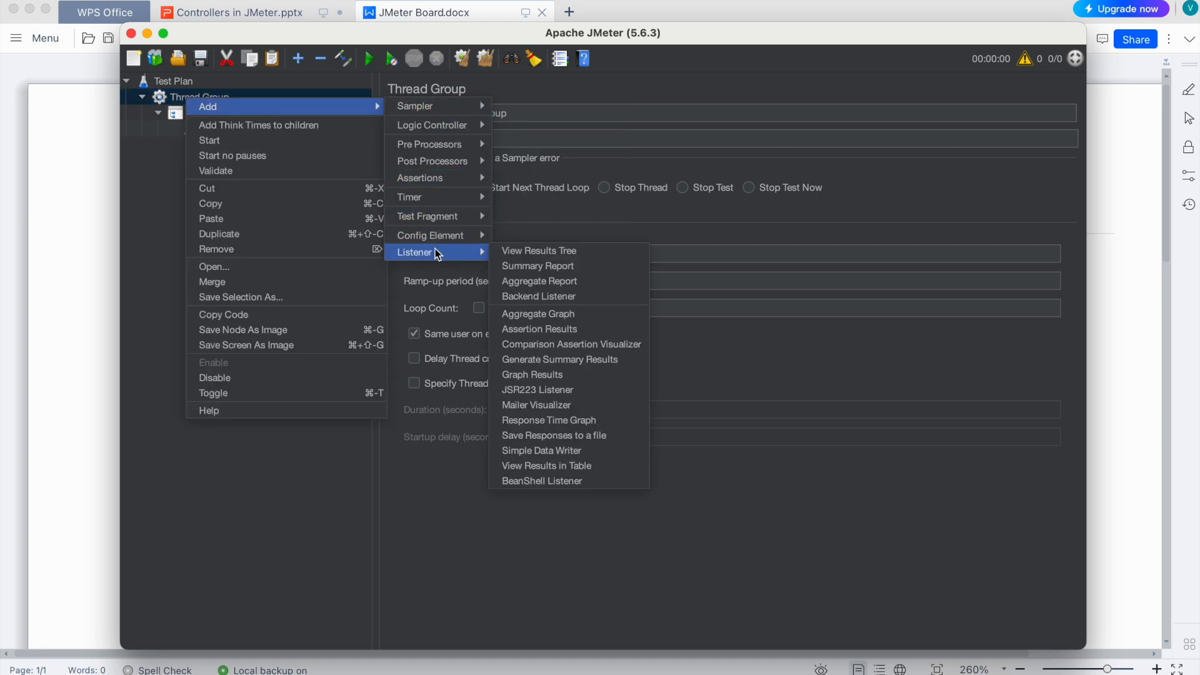
mouse_move(448, 234)
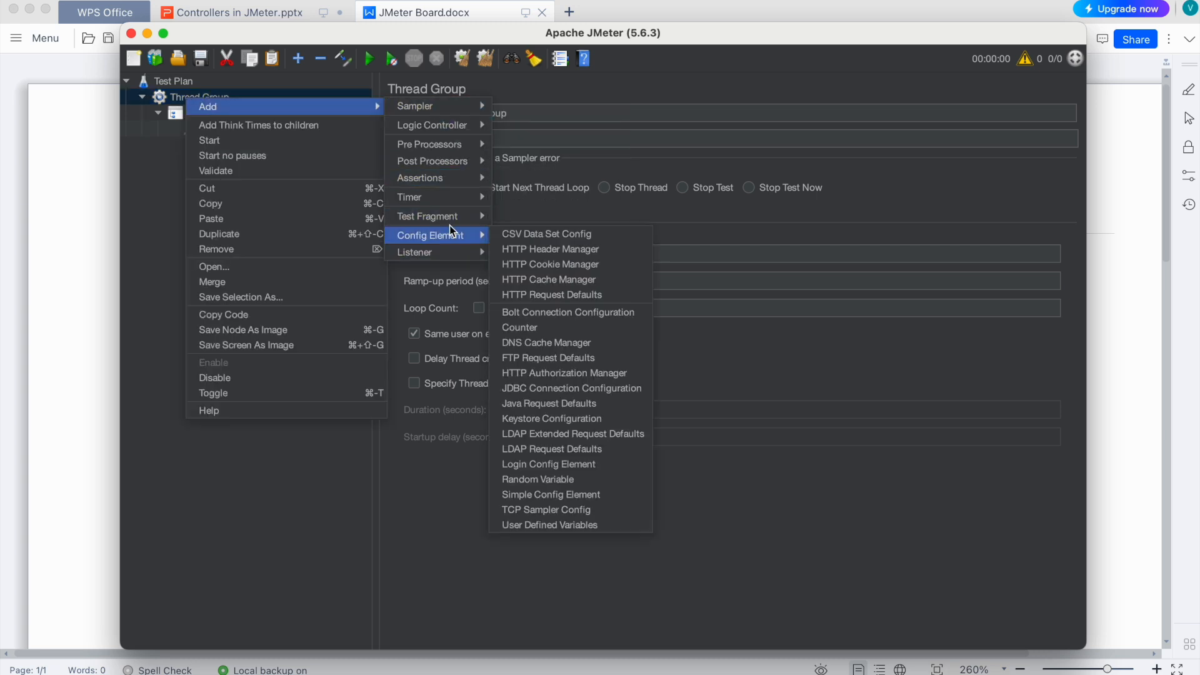
left_click(555, 523)
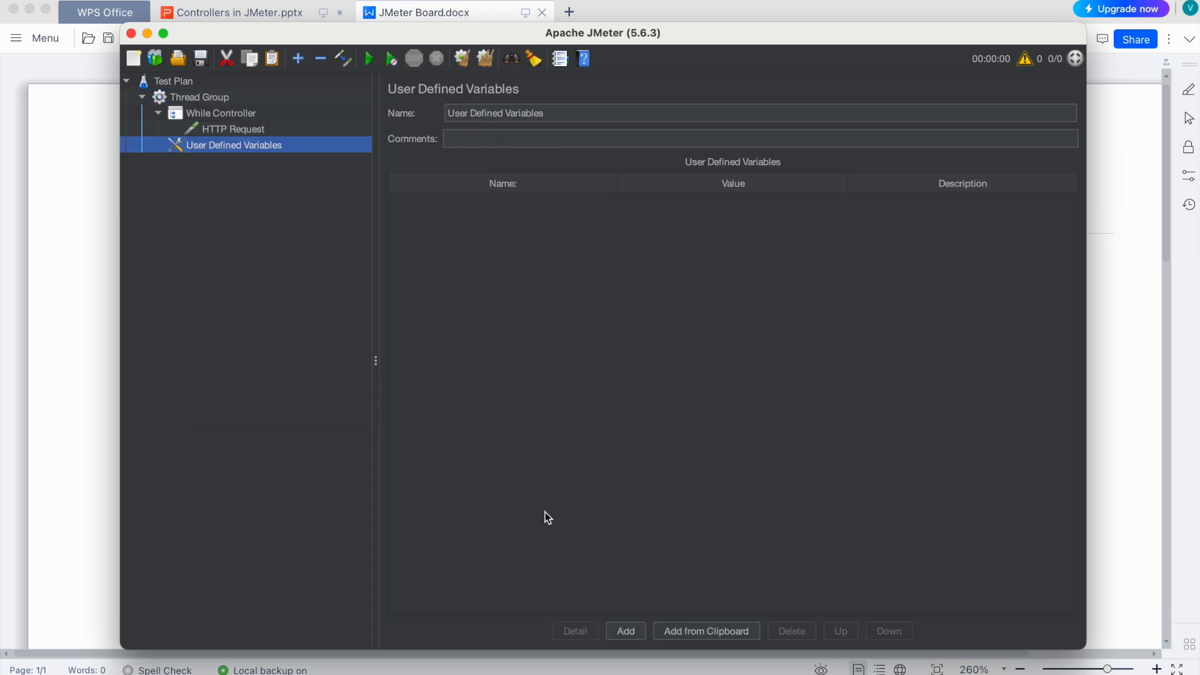
Define a variable named count with the value 0 in User Defined Variables
left_click(621, 630)
double_click(463, 198)
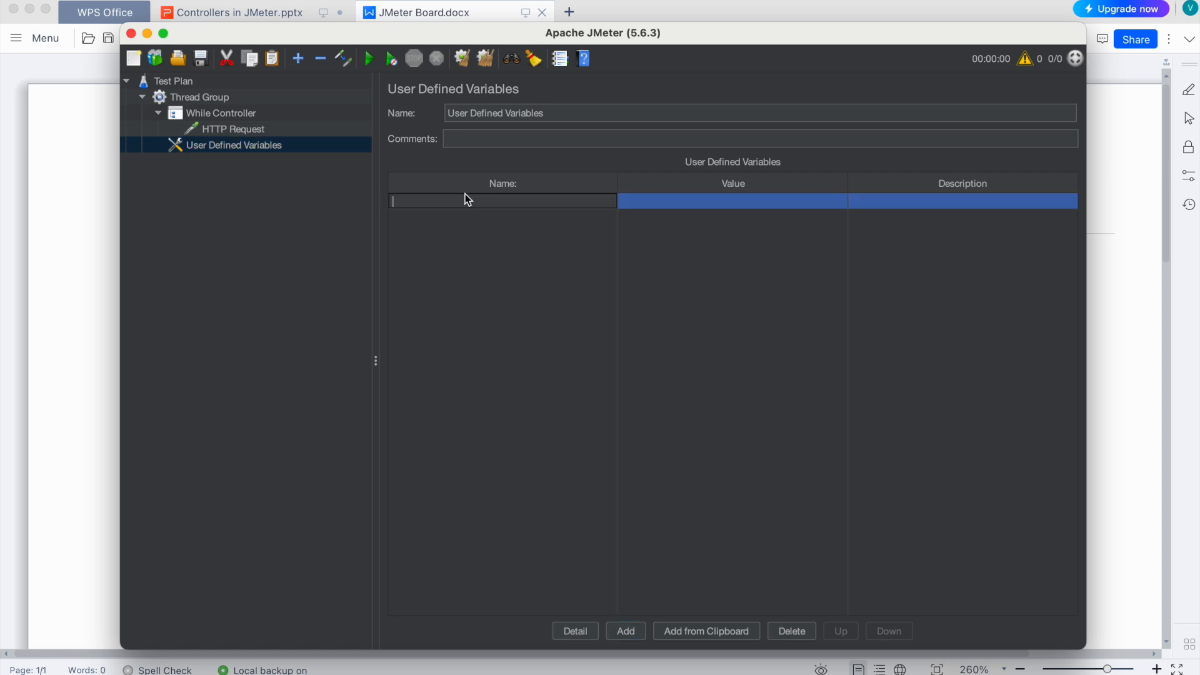
type("count")
double_click(654, 200)
type("1")
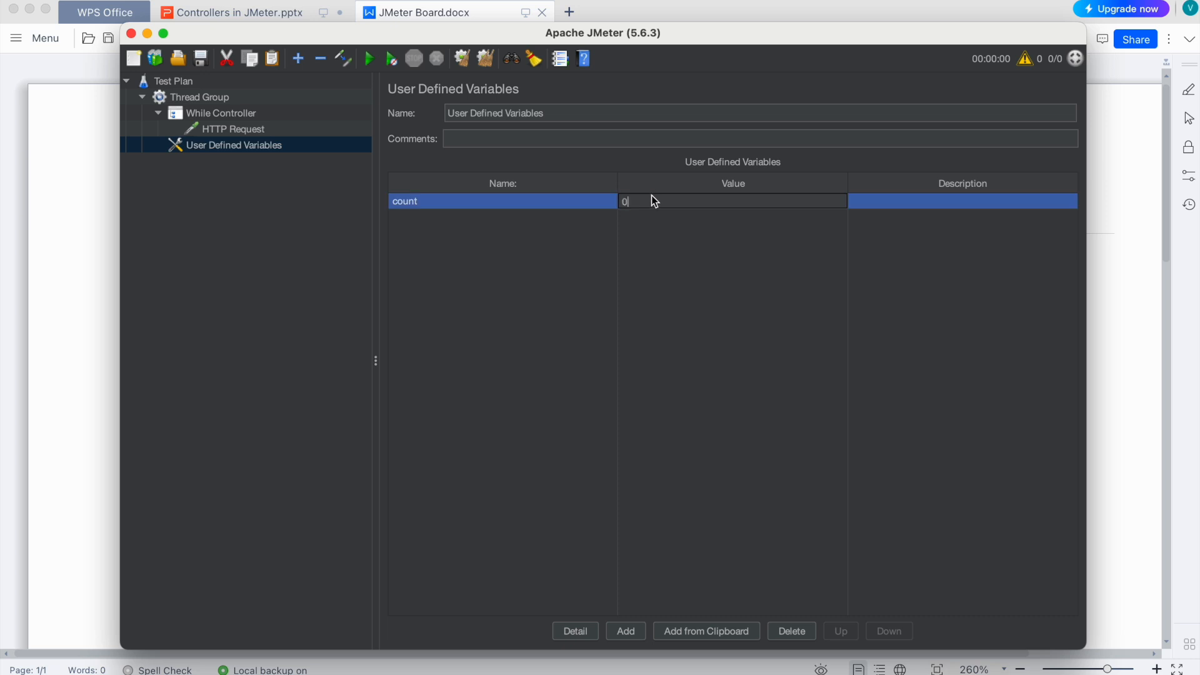
Move User Defined Variables above the While Controller, keeping it inside the Thread Group
left_click(223, 146)
left_click_drag(218, 146, 213, 102)
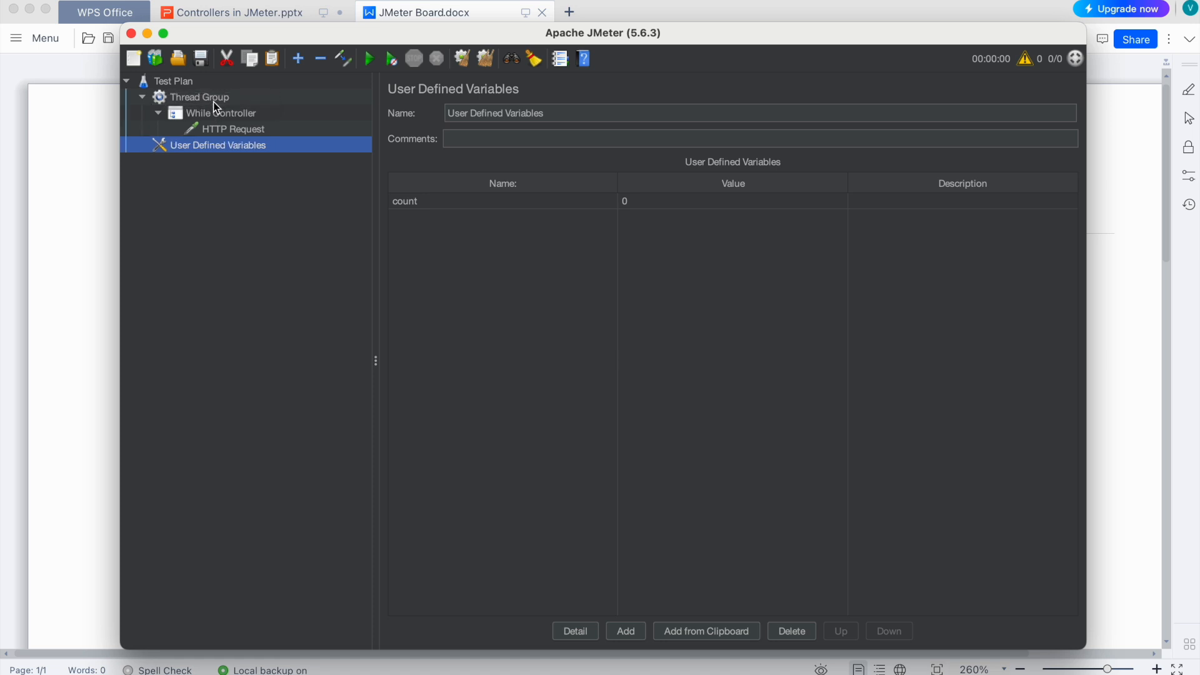
left_click_drag(203, 146, 221, 103)
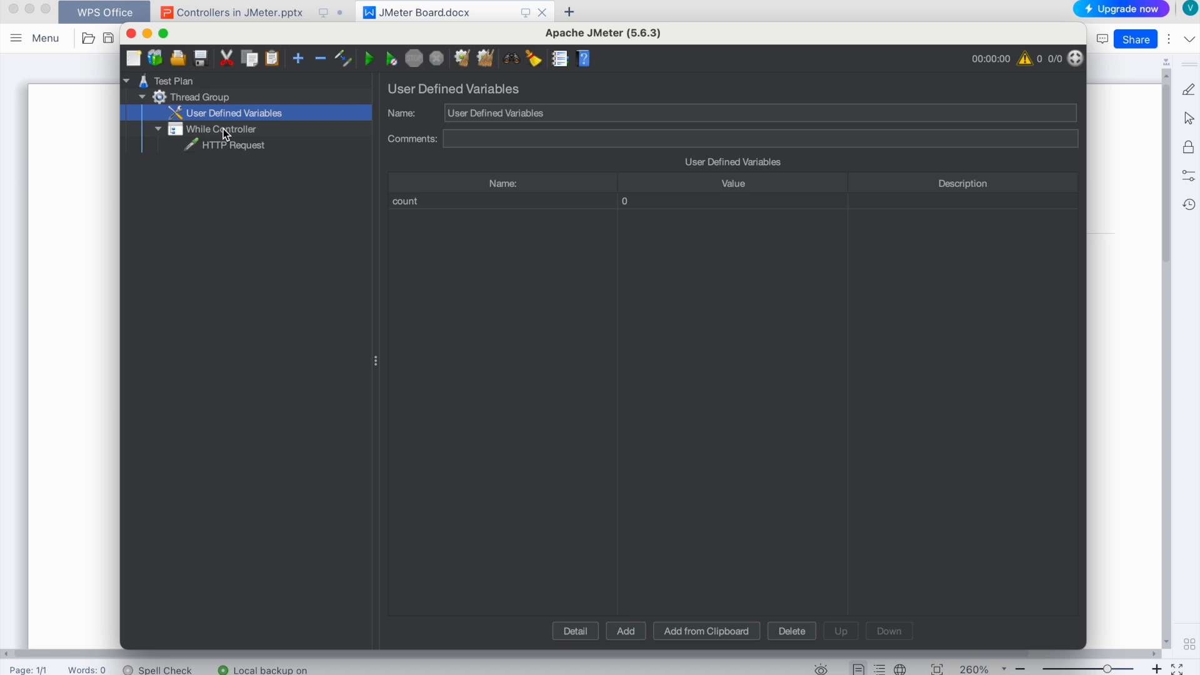
left_click(223, 129)
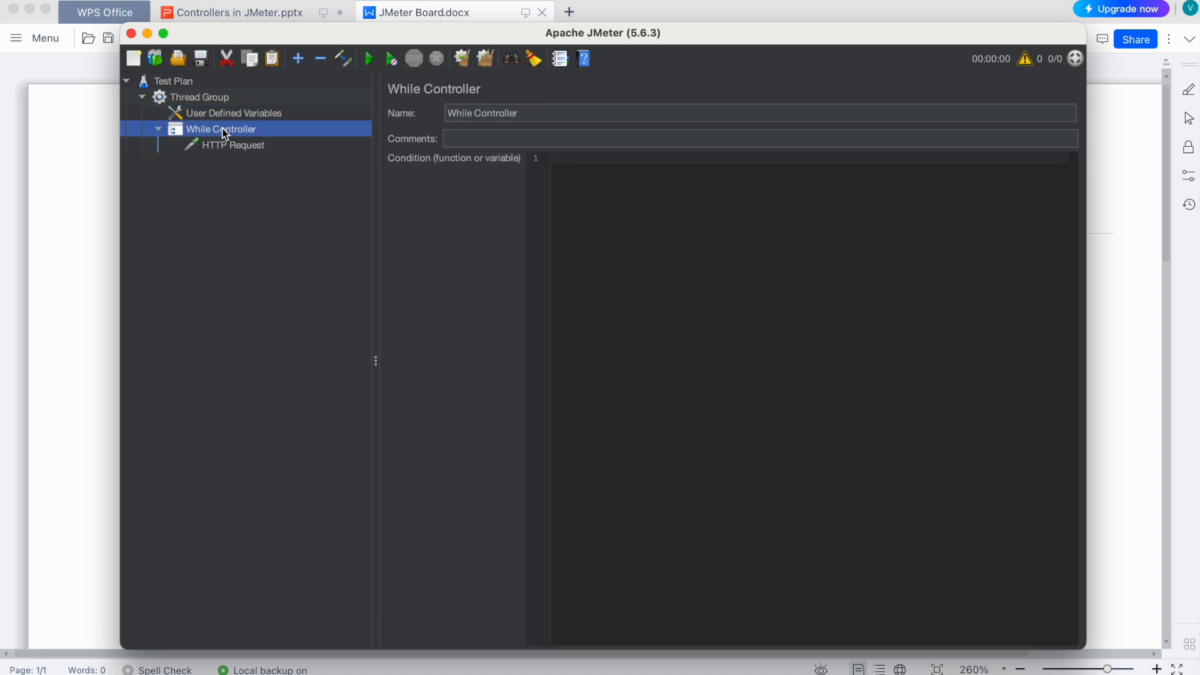
Add a View Results Tree listener to the Thread Group
left_click(187, 100)
right_click(186, 99)
mouse_move(230, 105)
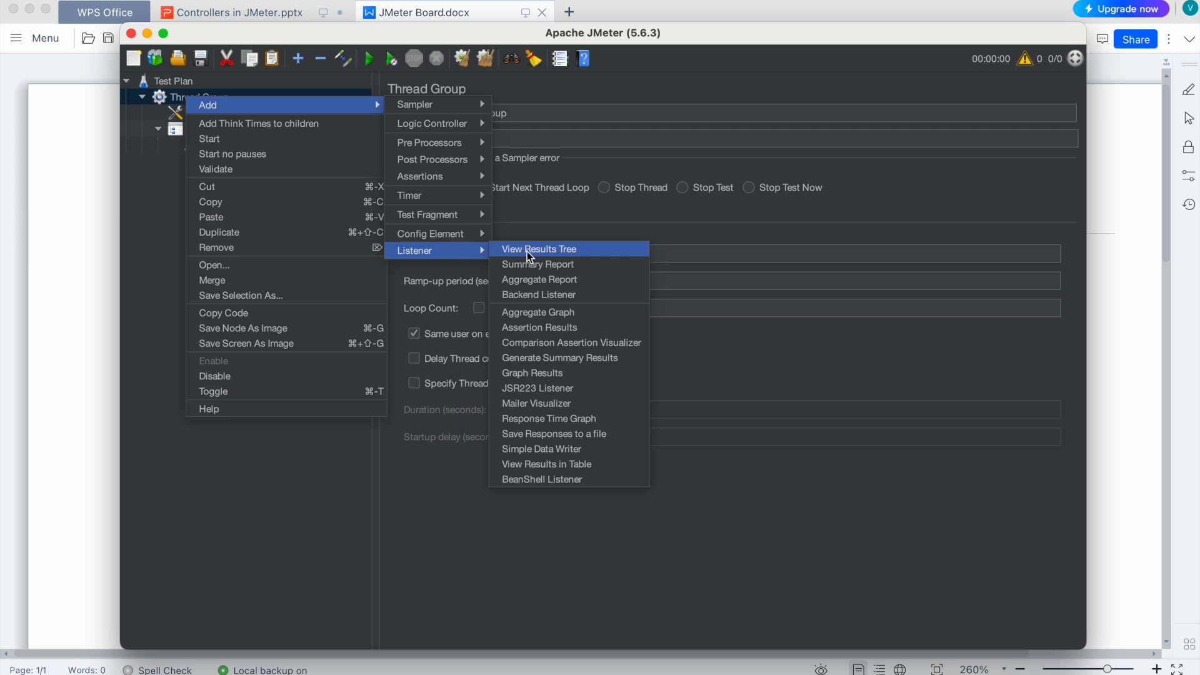
left_click(526, 251)
left_click(214, 146)
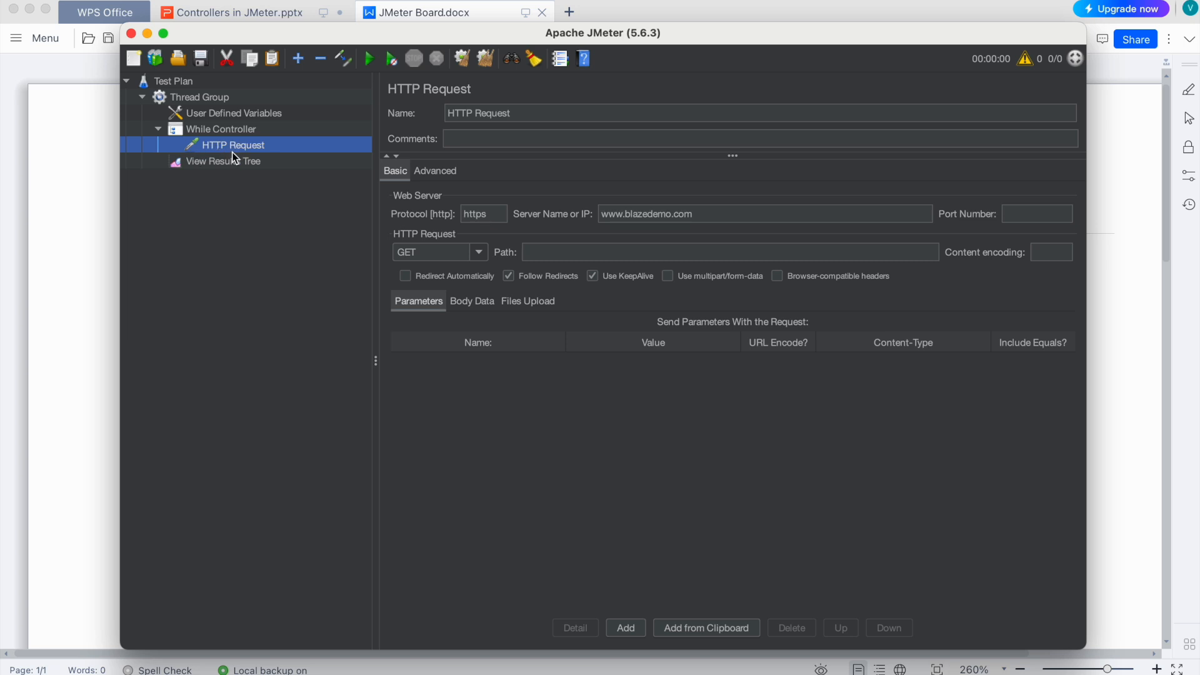
right_click(233, 145)
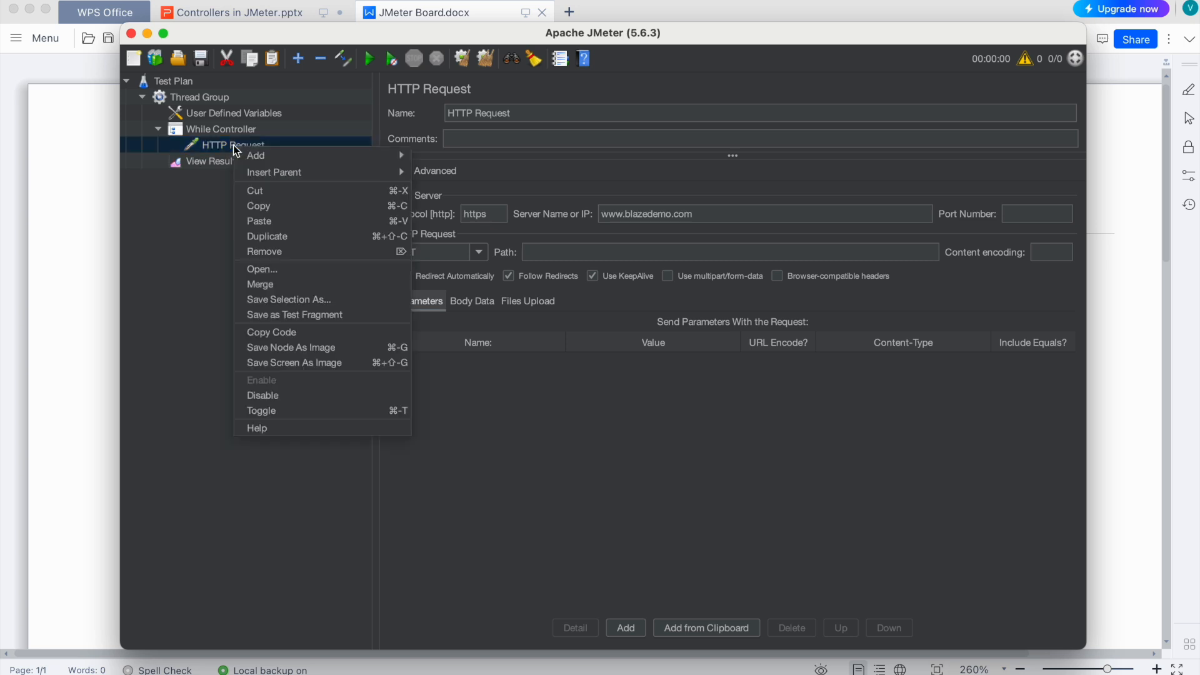
left_click(196, 212)
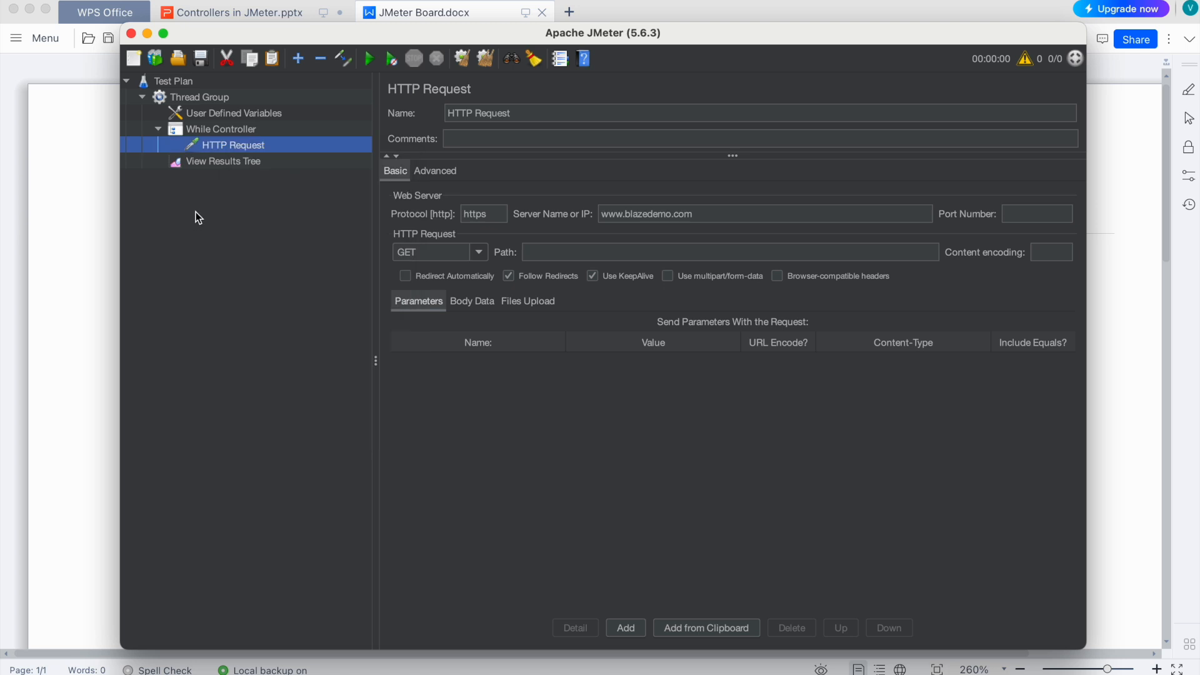
Add a JSR223 PostProcessor to the HTTP Request
right_click(226, 144)
mouse_move(255, 154)
mouse_move(490, 211)
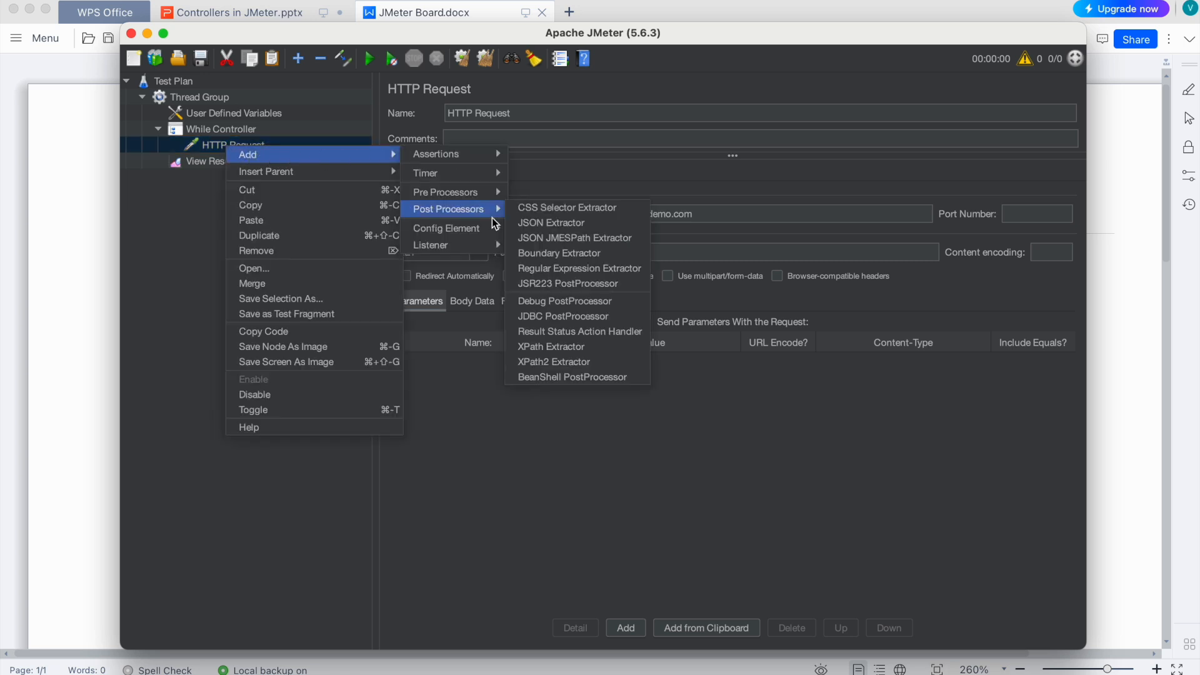
left_click(560, 285)
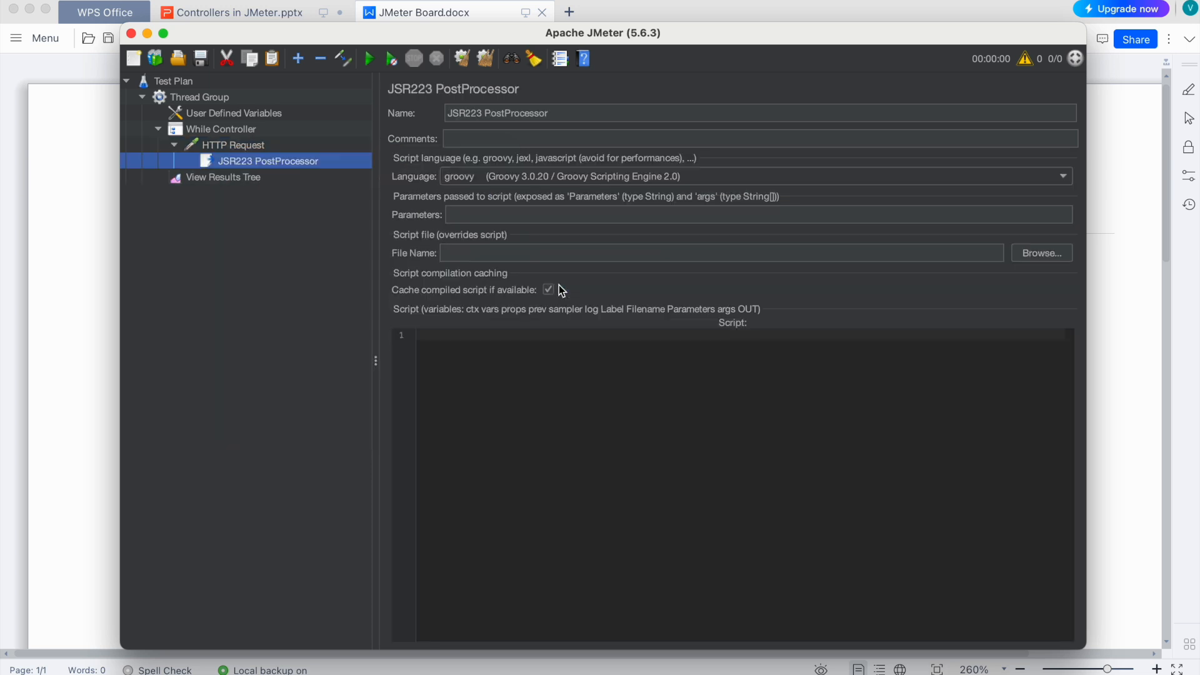
Write the PostProcessor script's first line, reading the variable as an integer: int count1 = vars.get("count") as int;
left_click(504, 365)
type("in")
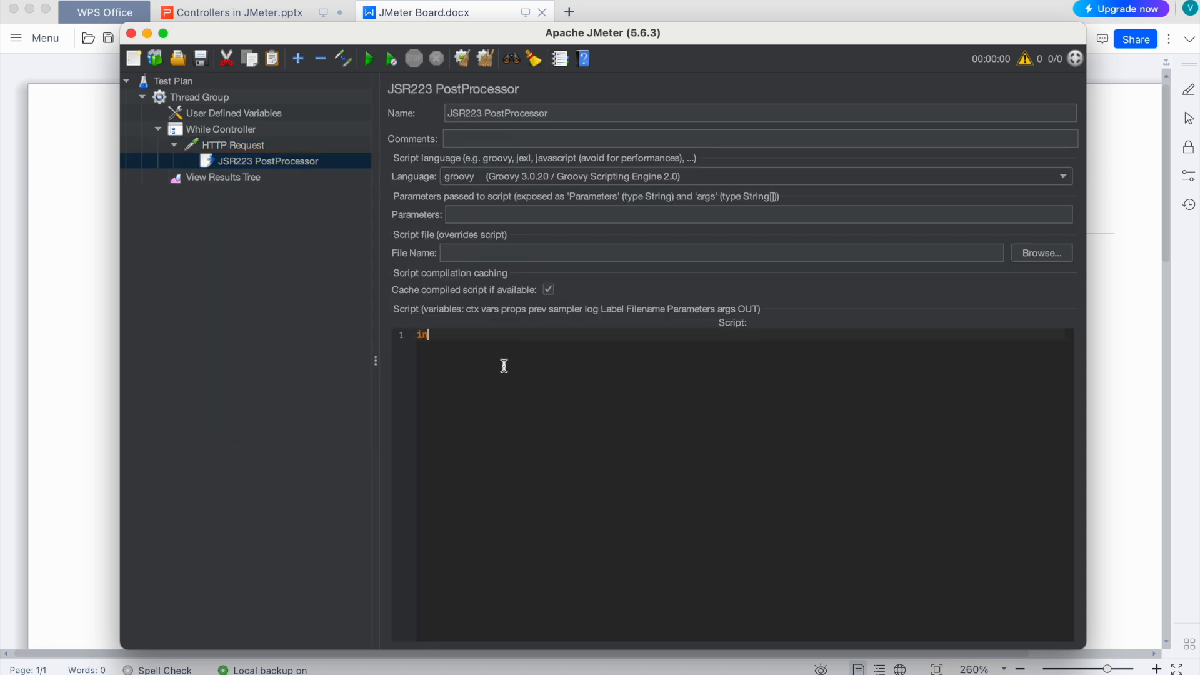
type("t count1 = vars.get(\"count\") as int;")
key("Return")
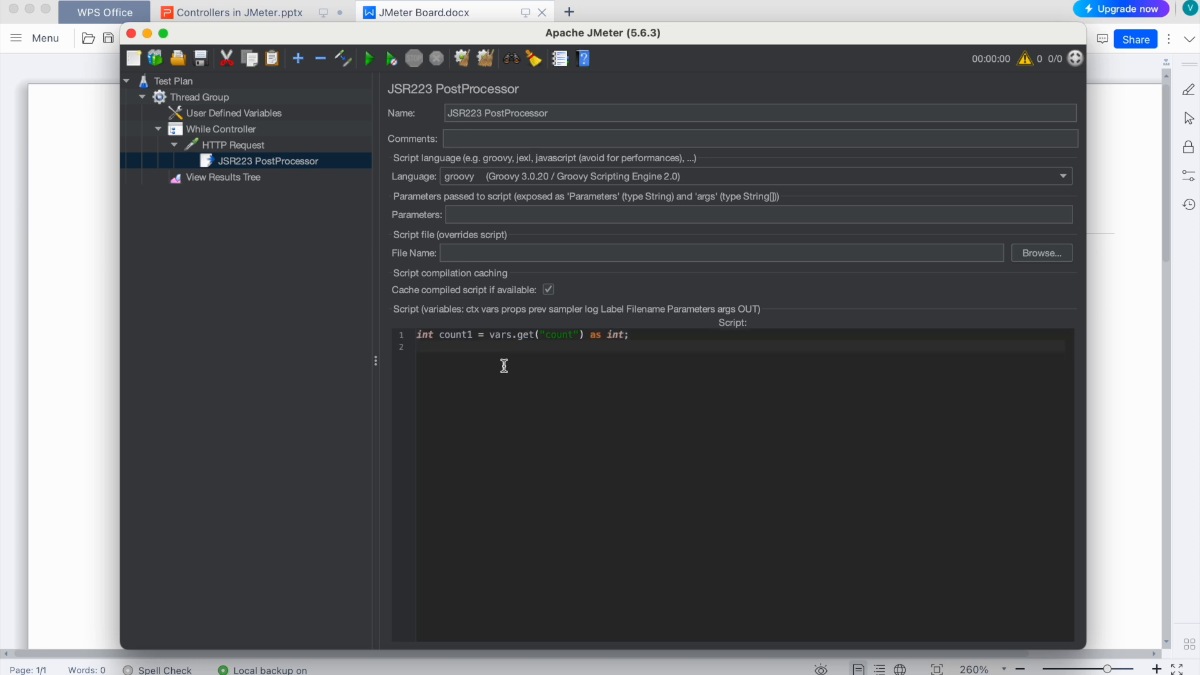
Add script lines that increment and store the counter: count1 += 1; and vars.put("count", count1.toString());
type("count1 +=")
key("BackSpace")
key("BackSpace")
type("+= 1;")
key("Return")
type("vars.put(\"count\", count1.toString")
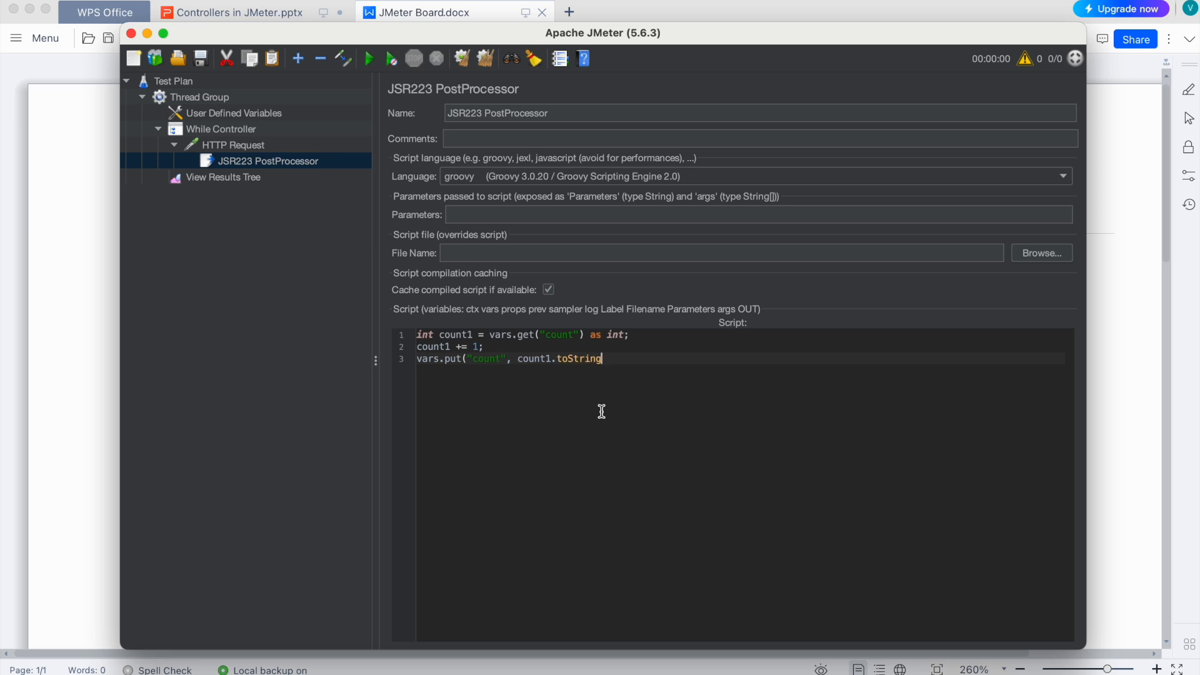
type("());")
left_click(632, 335)
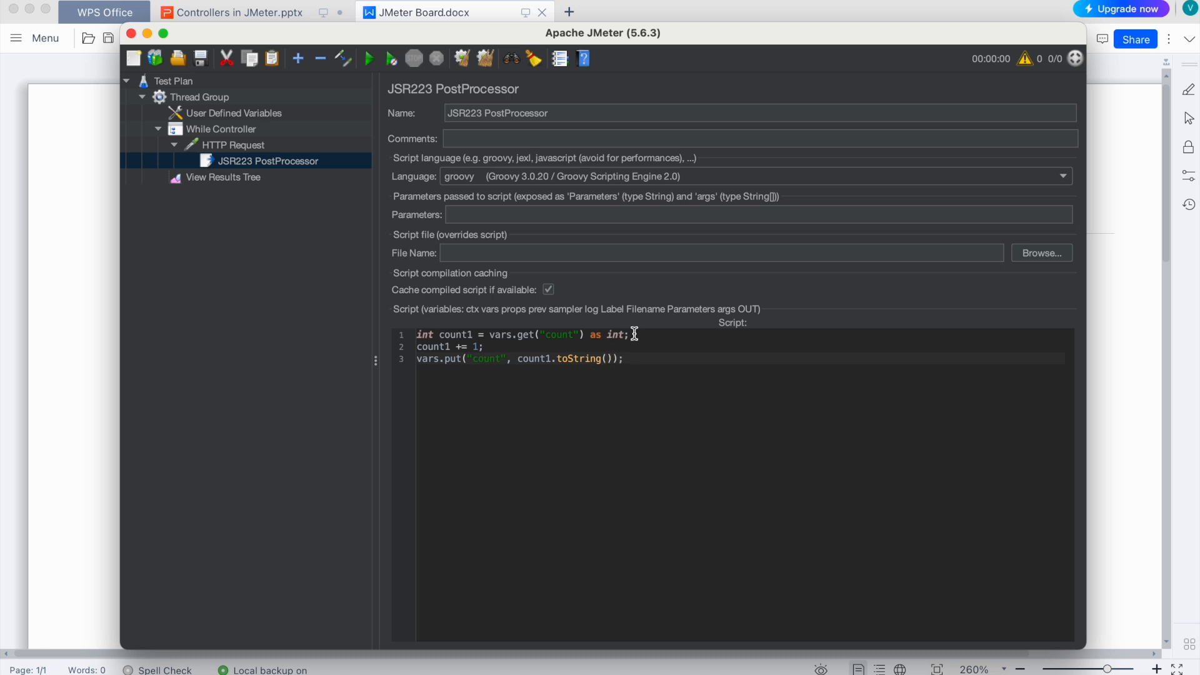
left_click(484, 346)
double_click(478, 358)
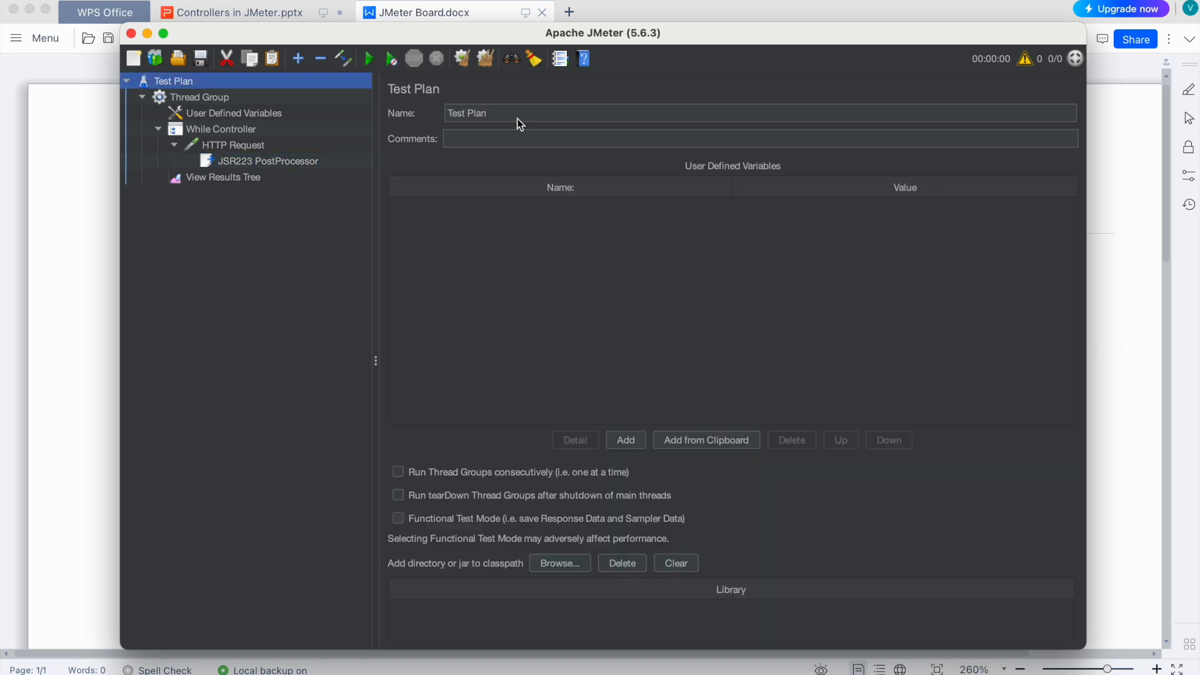
Rename the test plan to Test Plan-While Controller and save it as Test Plan-While Controller.jmx in the JMeter folder
left_click(509, 111)
type("-While Controller")
key("super+s")
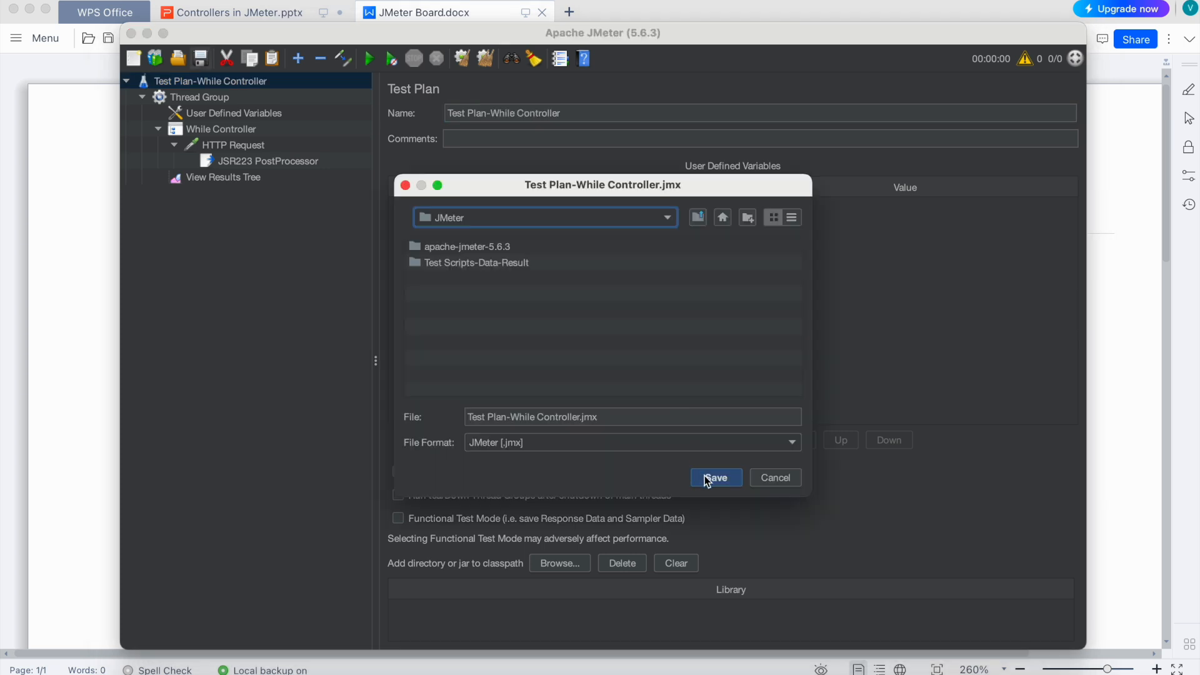
left_click(704, 475)
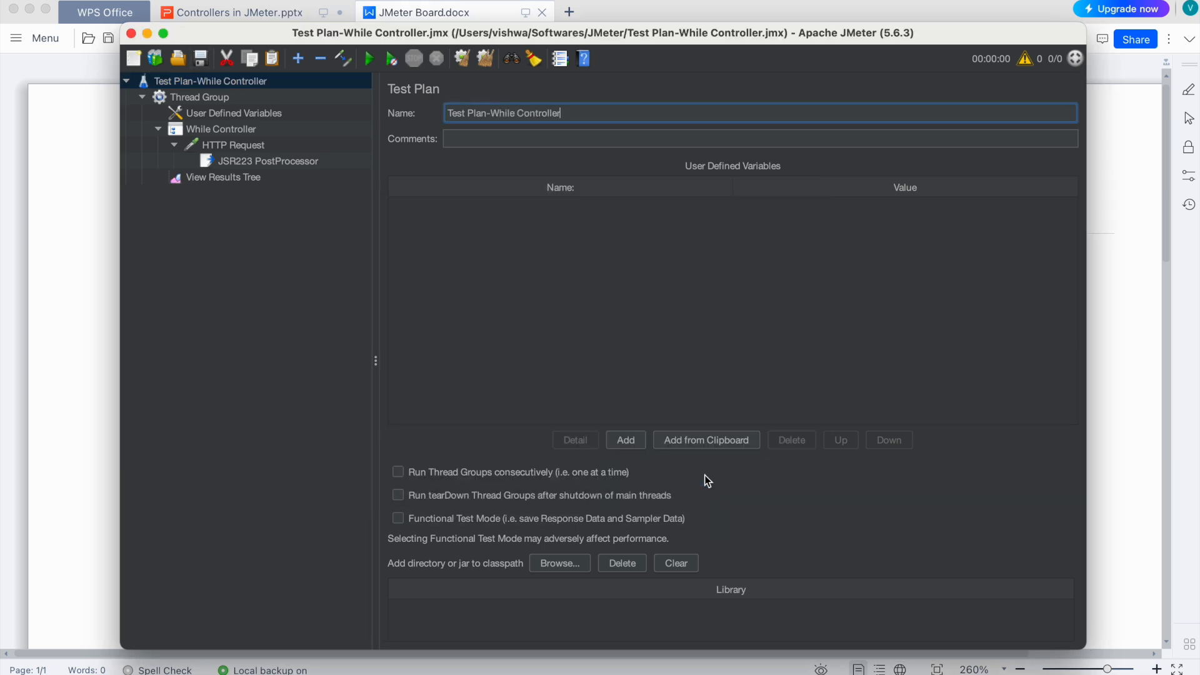
Run the test plan with View Results Tree open to watch the requests, and shut the run down
left_click(219, 179)
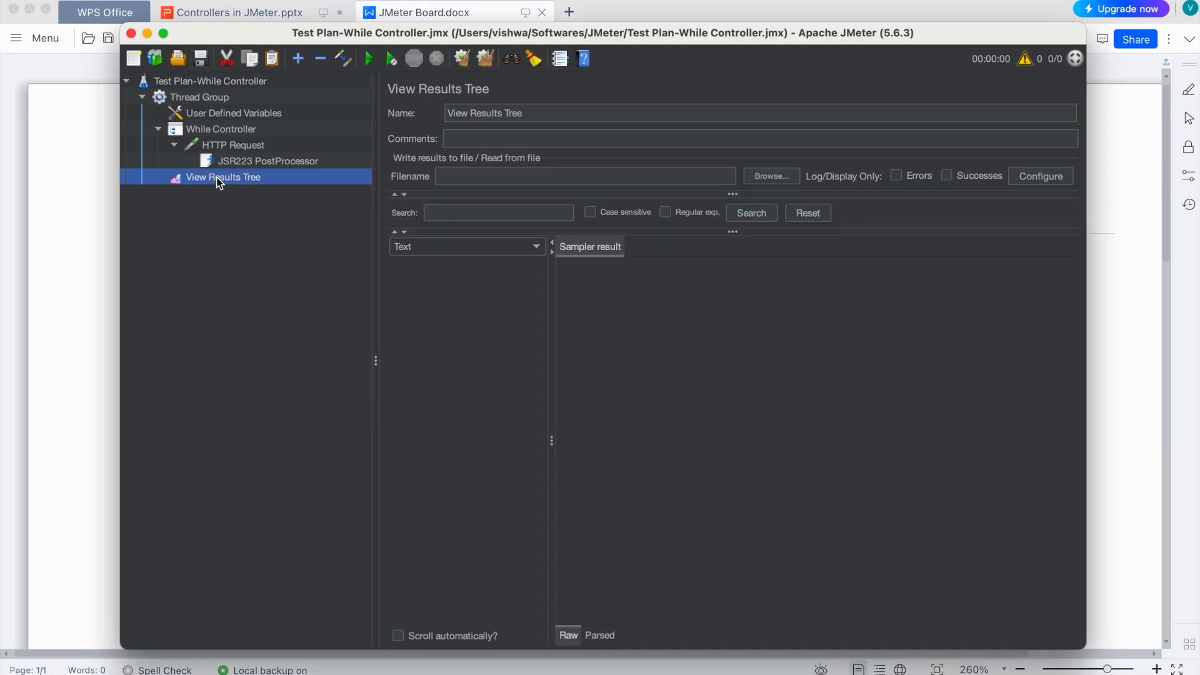
left_click(370, 61)
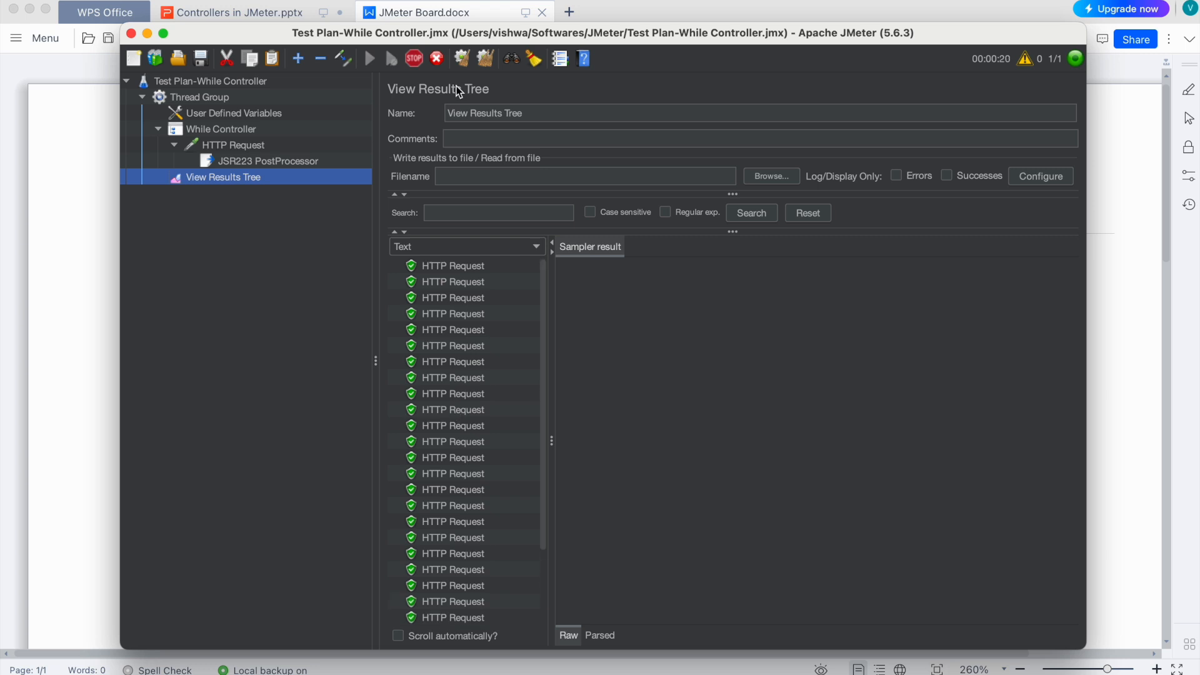
left_click(437, 58)
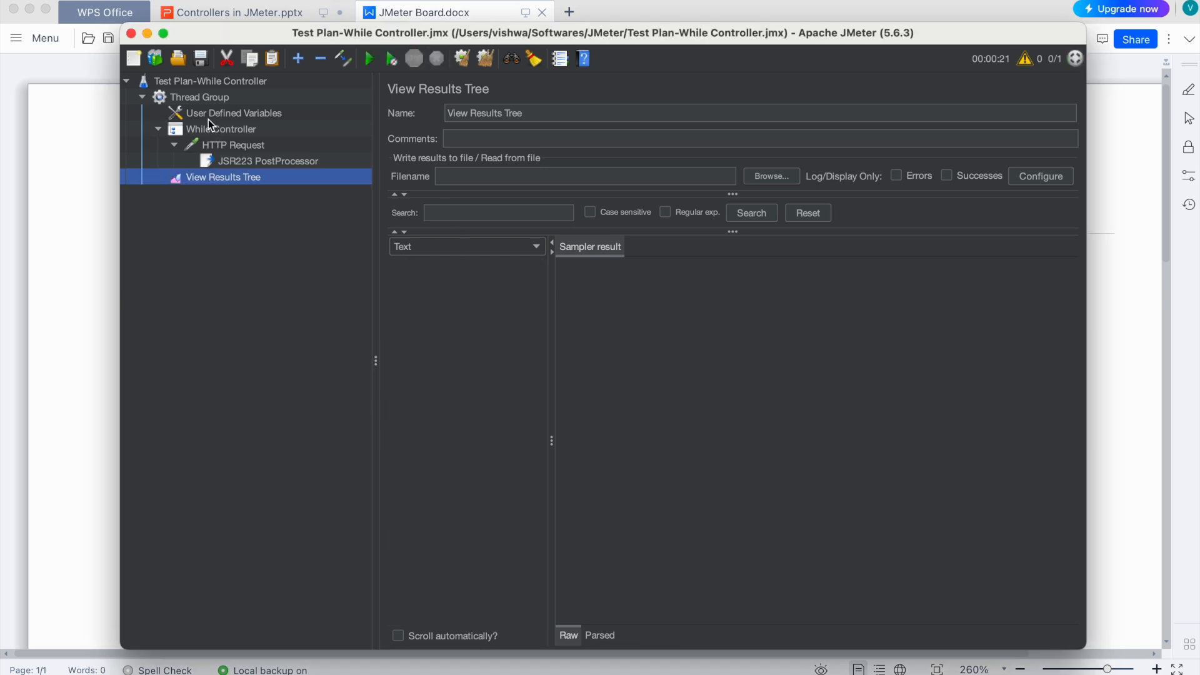
Rename the request inside the While Controller to HTTP Request - ${count} and run the test plan with View Results Tree open
left_click(208, 115)
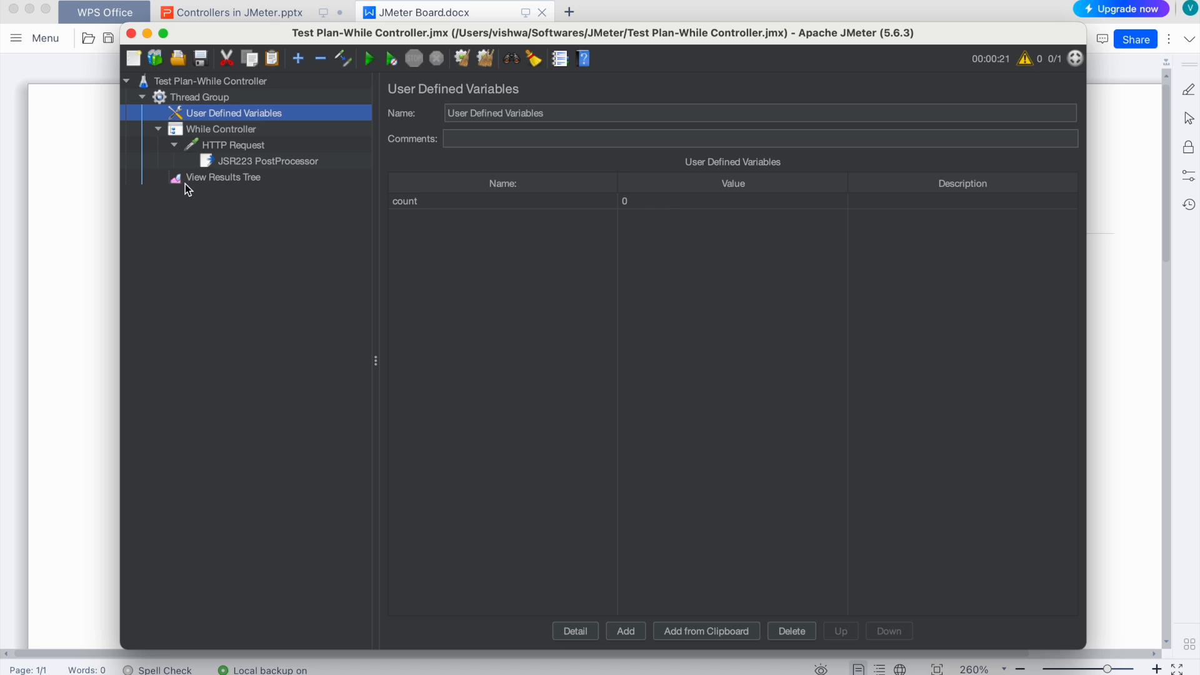
left_click(229, 145)
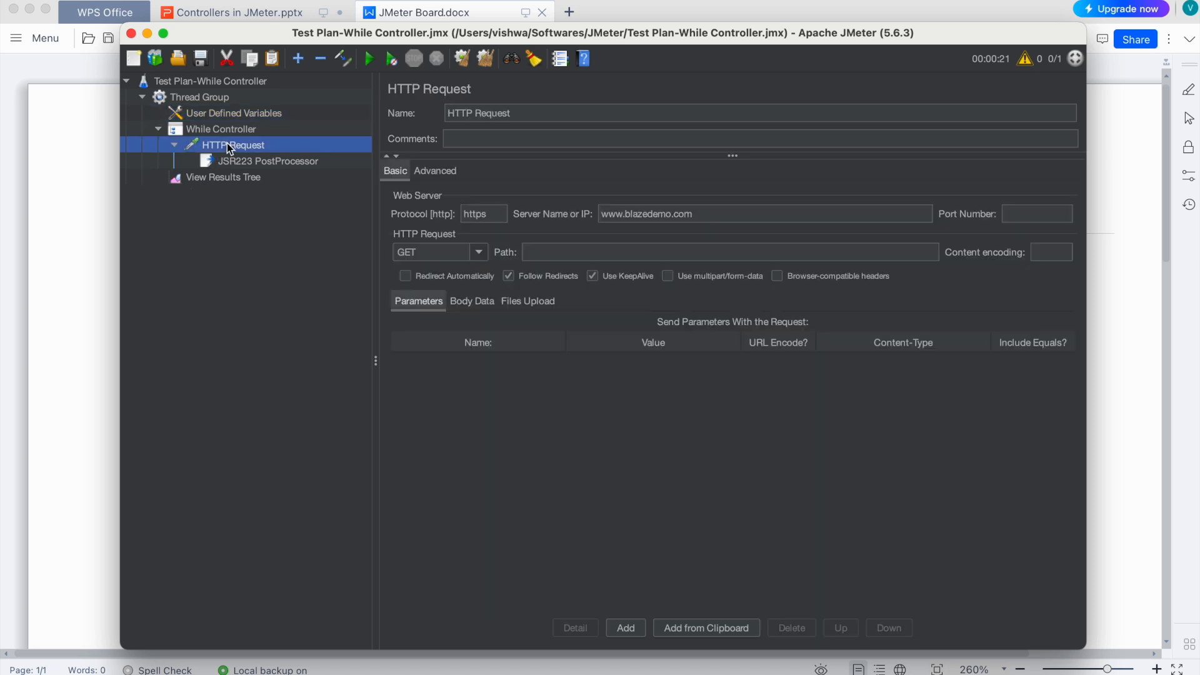
left_click(532, 114)
type("- ")
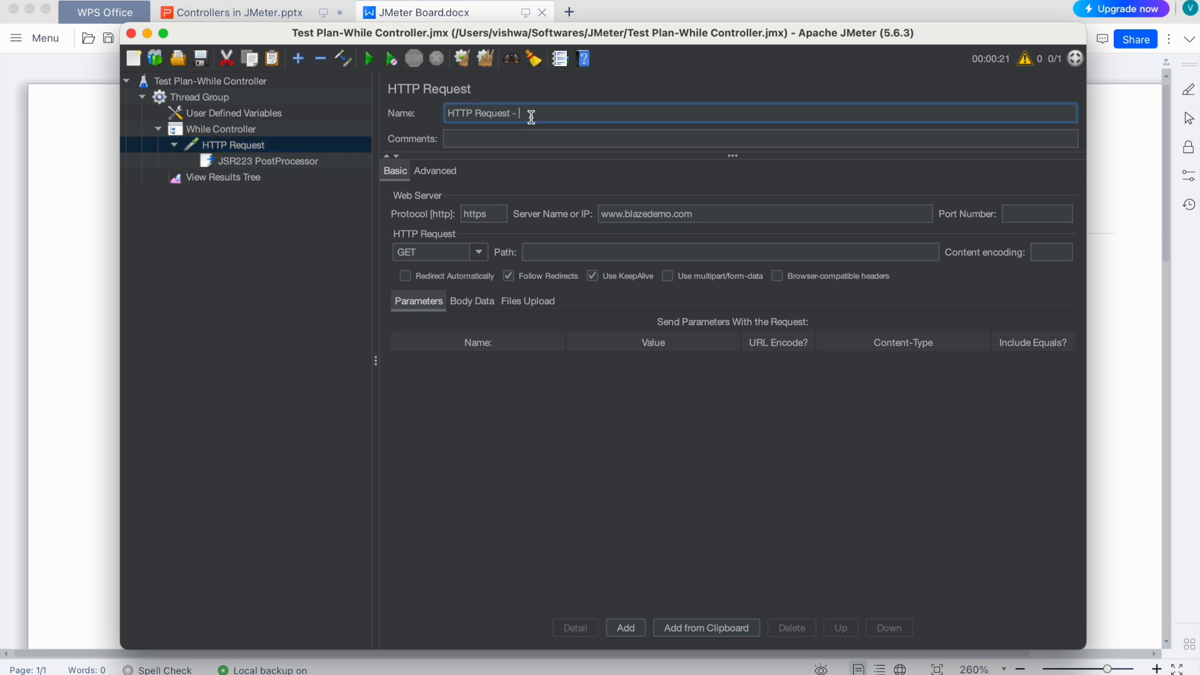
type("${count}")
left_click(228, 176)
left_click(370, 59)
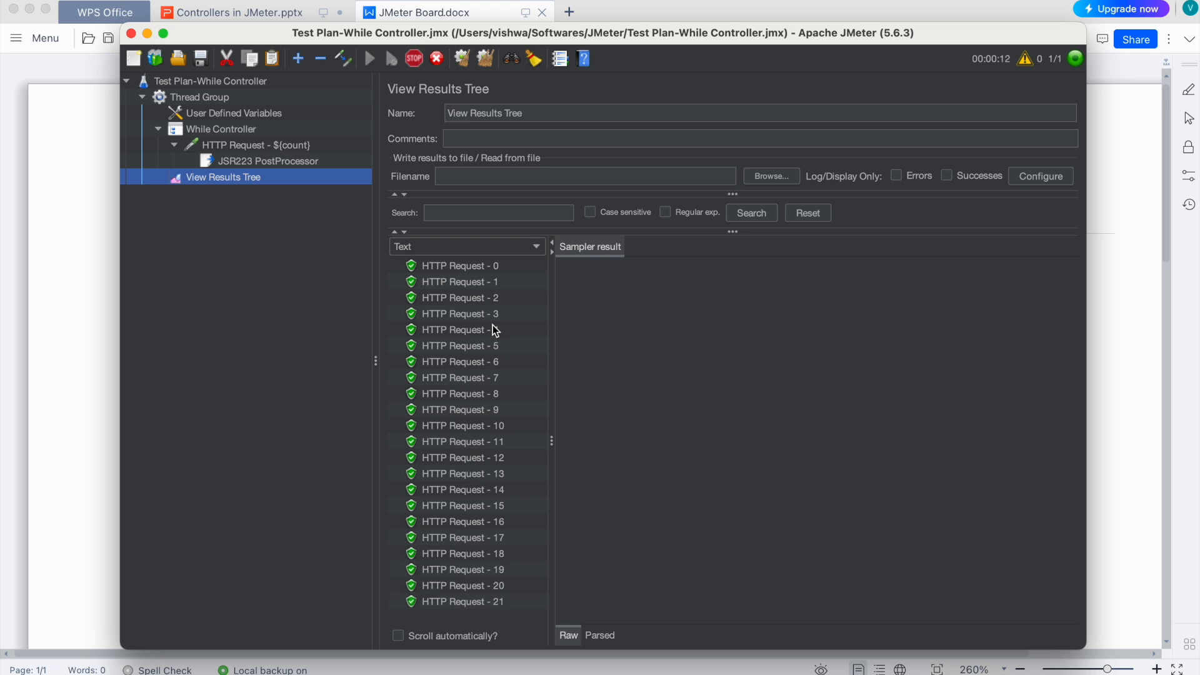
Set the While Controller's condition to ${__groovy(vars.get("count") as int <= 10)}
left_click(241, 129)
left_click(637, 179)
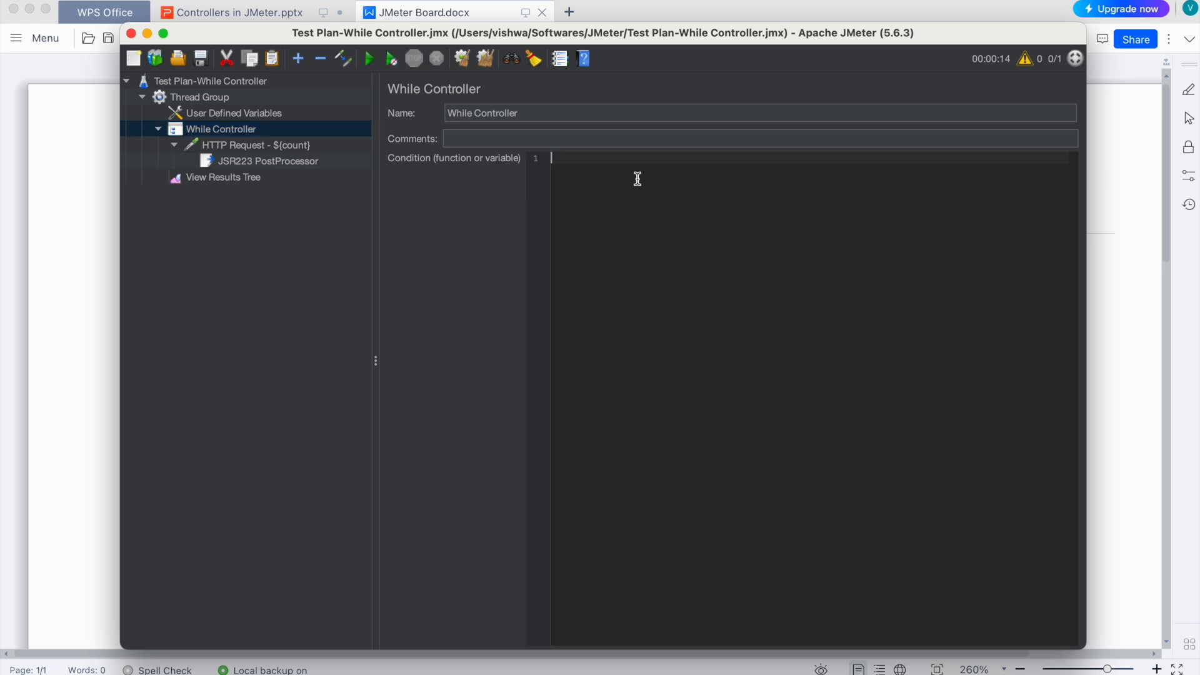
type("vars.get(\"count\") as int <= 10")
left_click(552, 162)
type("${__groovy(")
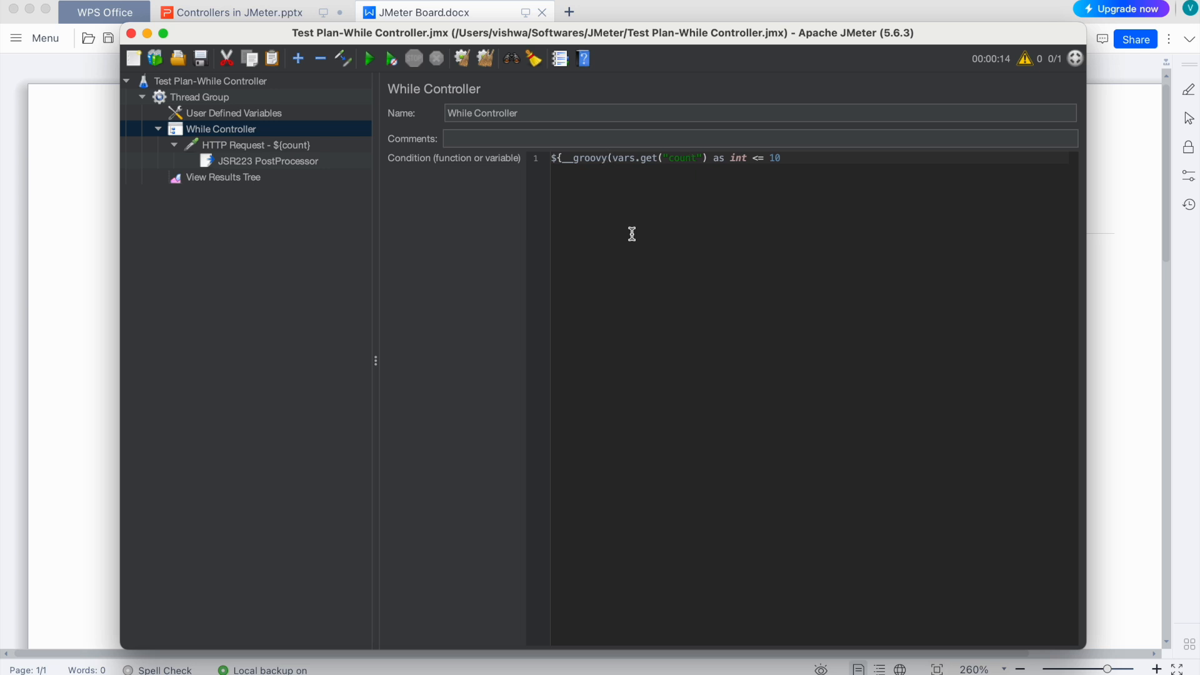
left_click(794, 159)
type(")}")
Clear the previous results in View Results Tree, rerun the test plan, and open the last request's sampler result
left_click(260, 180)
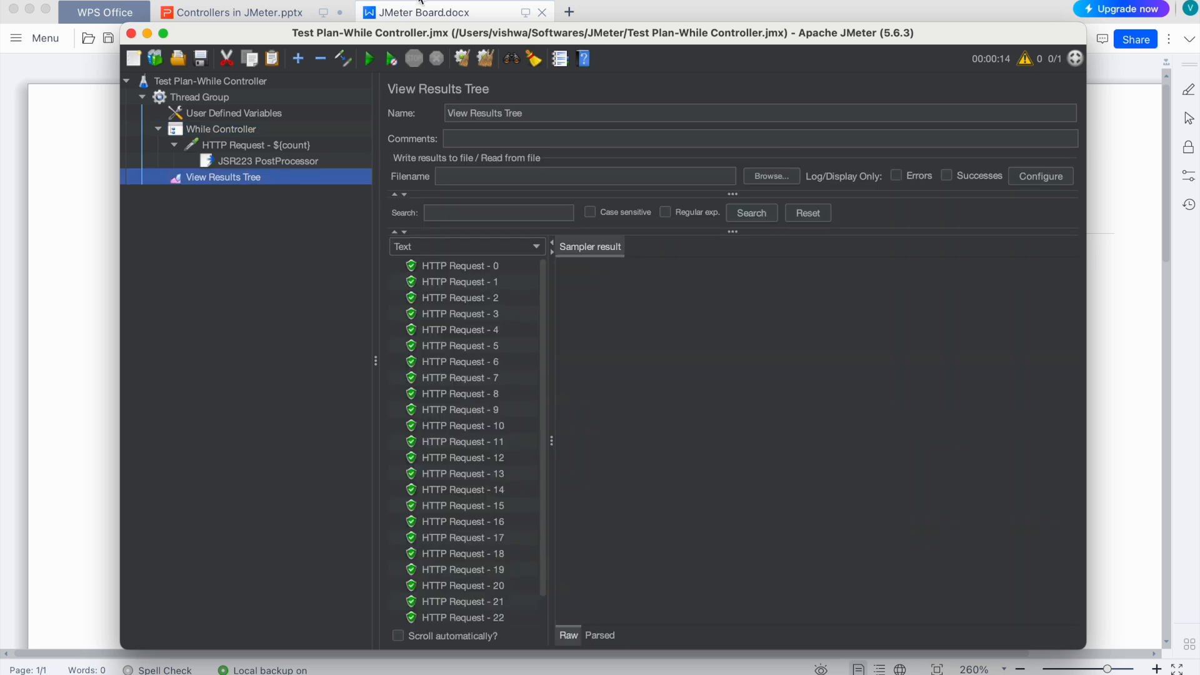
left_click(476, 59)
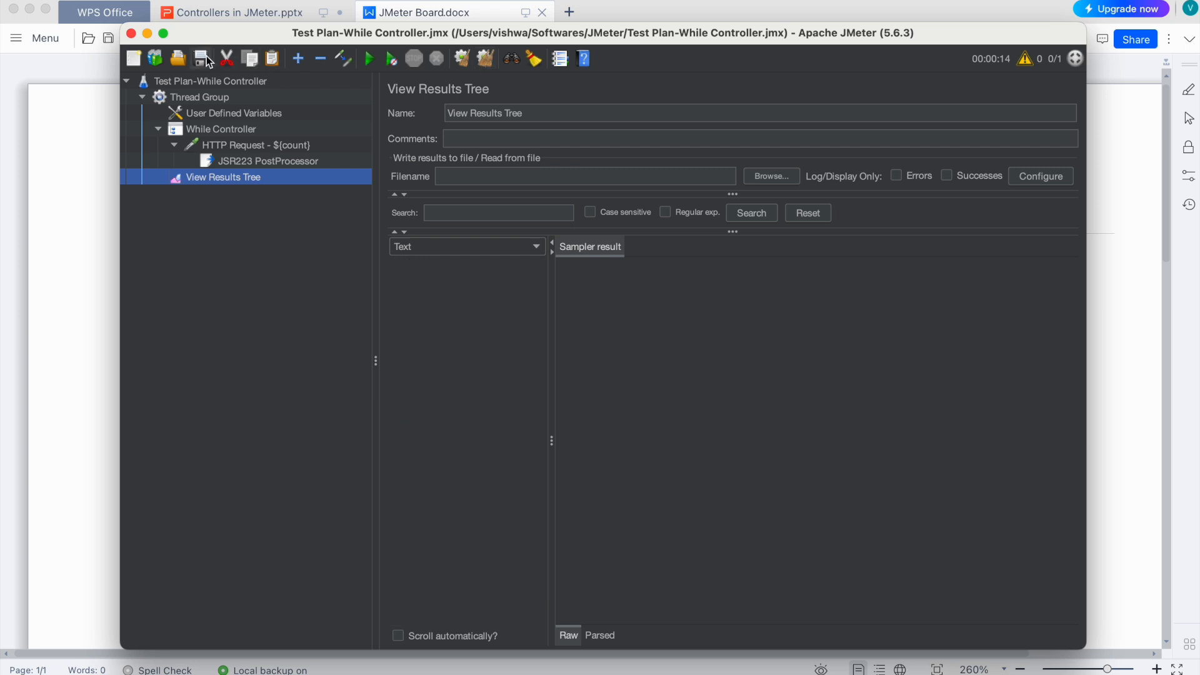
left_click(370, 59)
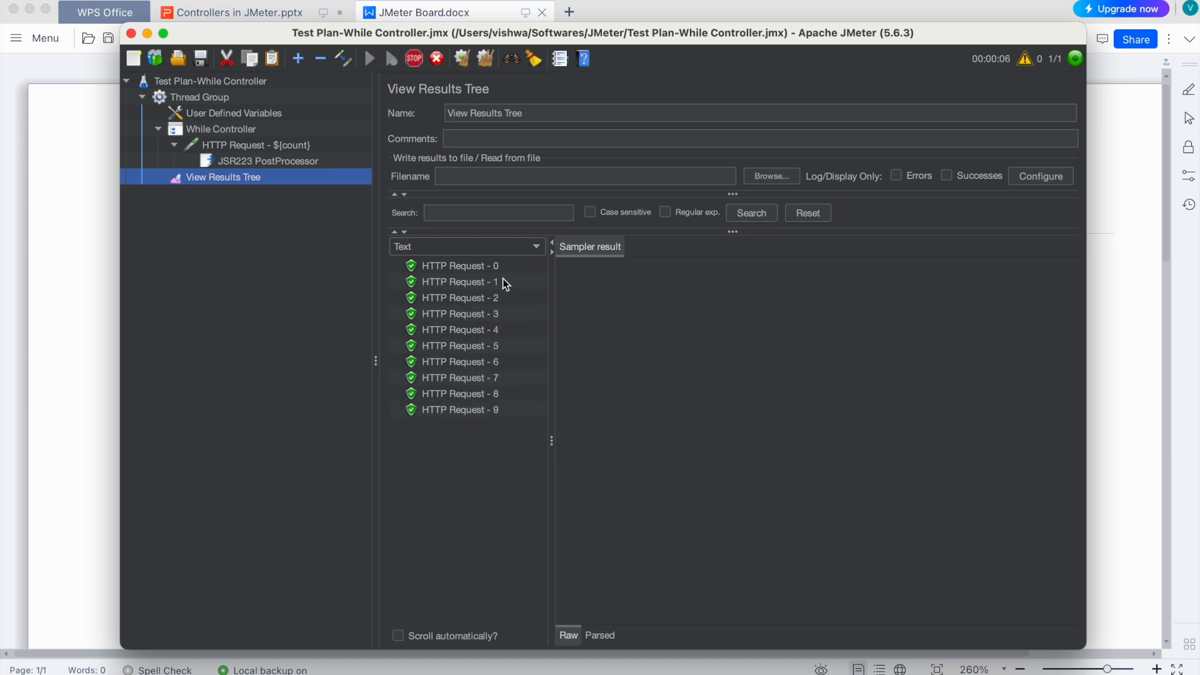
left_click(497, 429)
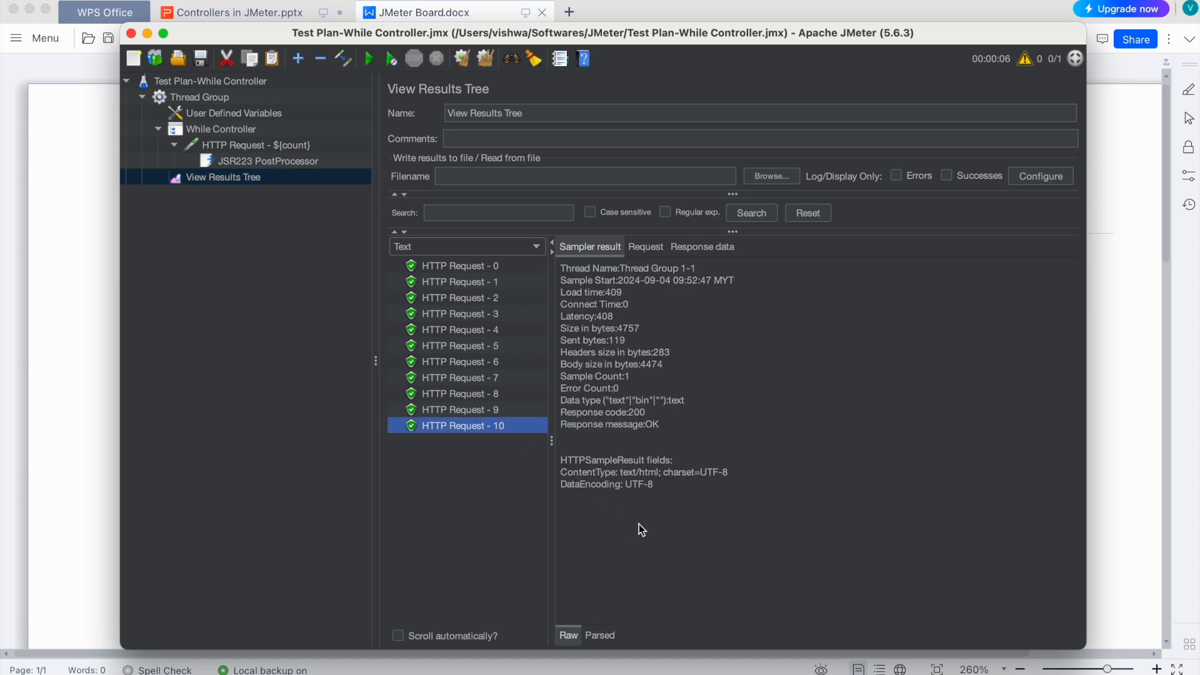
Review the While Controller's condition and the settings of the HTTP request nested beneath it
left_click(242, 142)
double_click(241, 137)
left_click(237, 130)
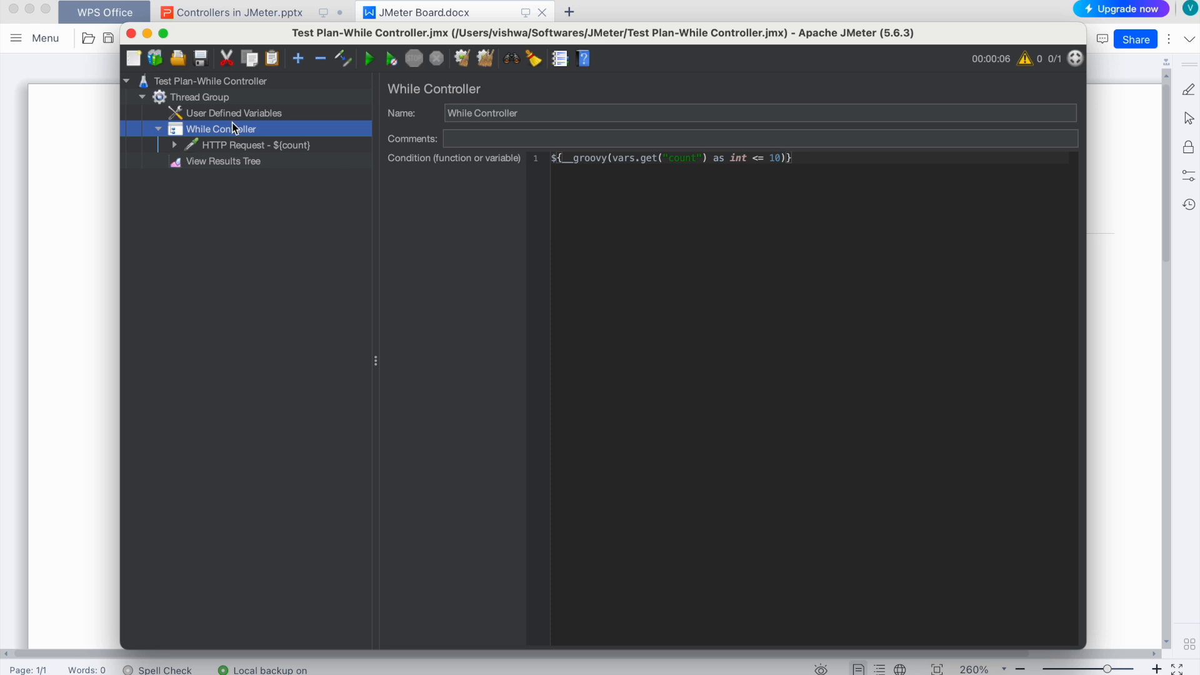
left_click(231, 145)
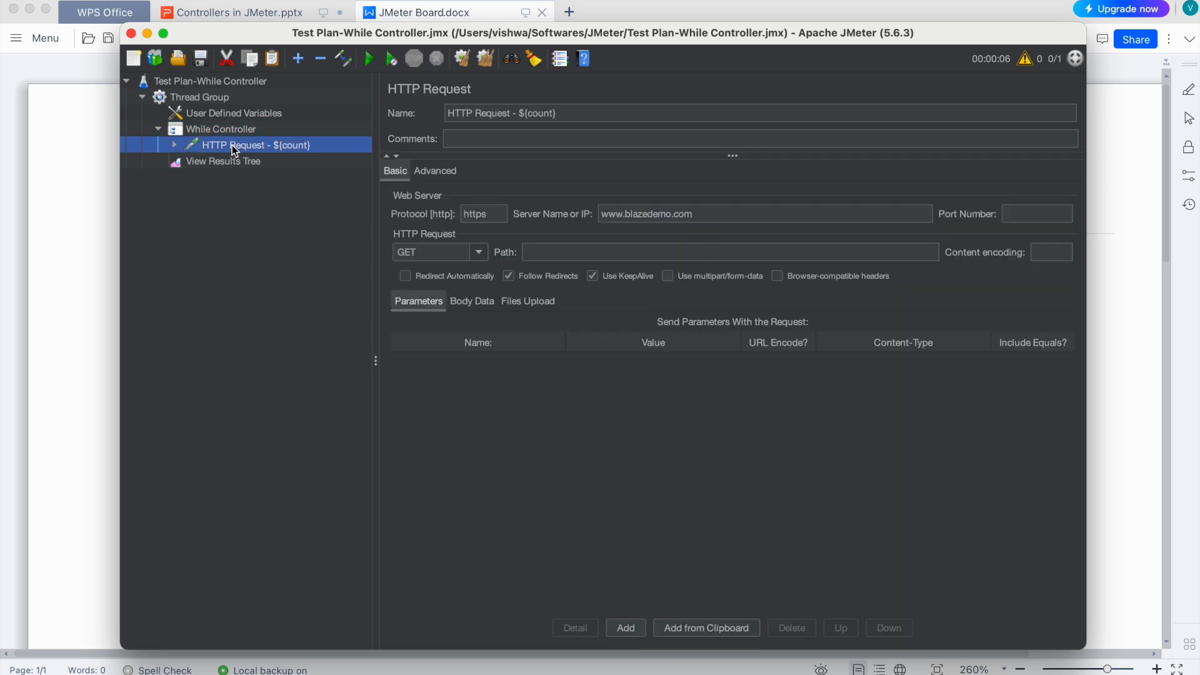
left_click(231, 132)
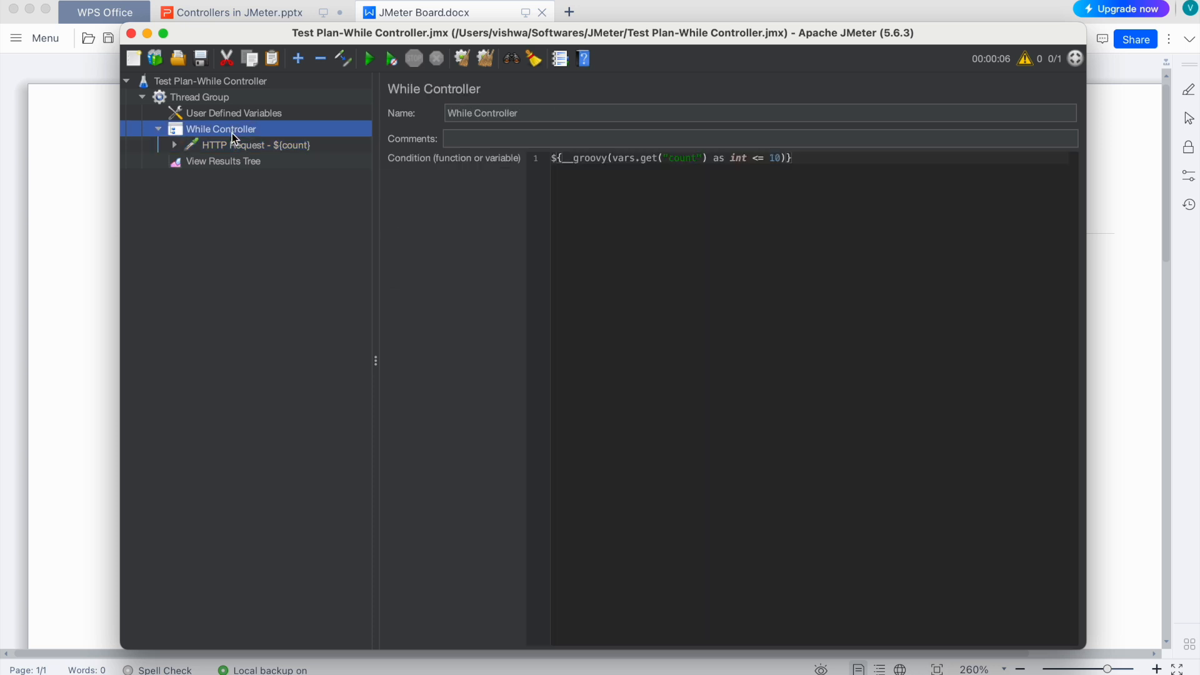
left_click_drag(829, 160, 541, 160)
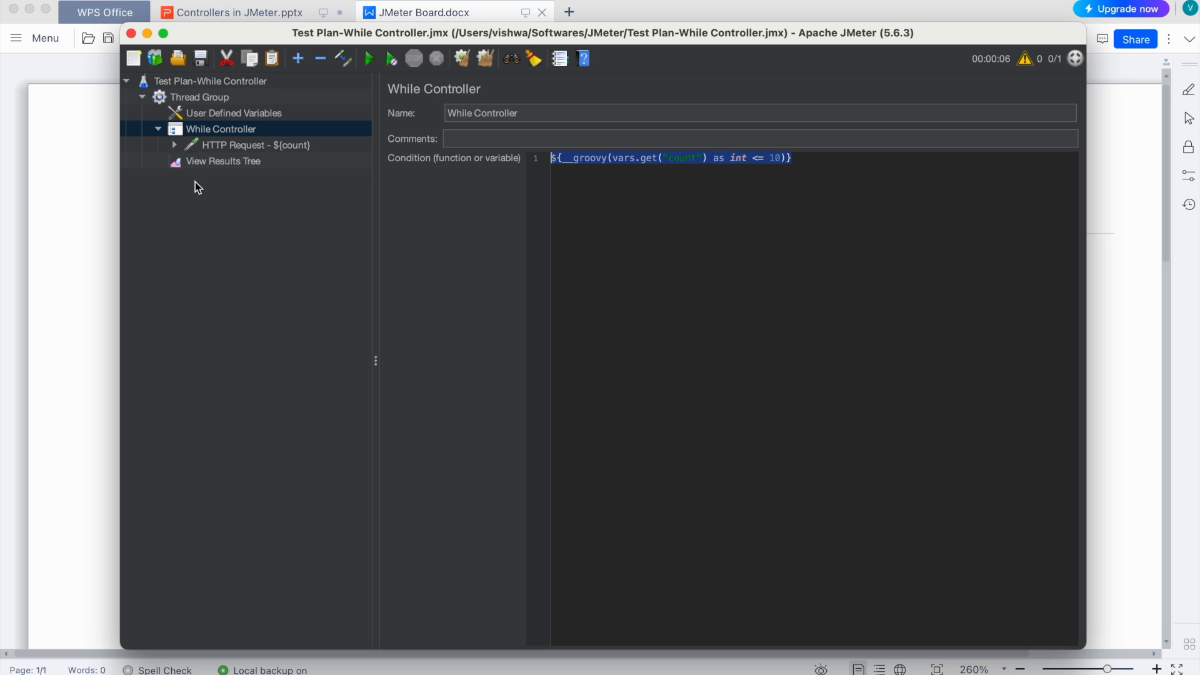
Add a second HTTP Request sampler directly under the Thread Group and place it between the While Controller and View Results Tree
left_click(179, 100)
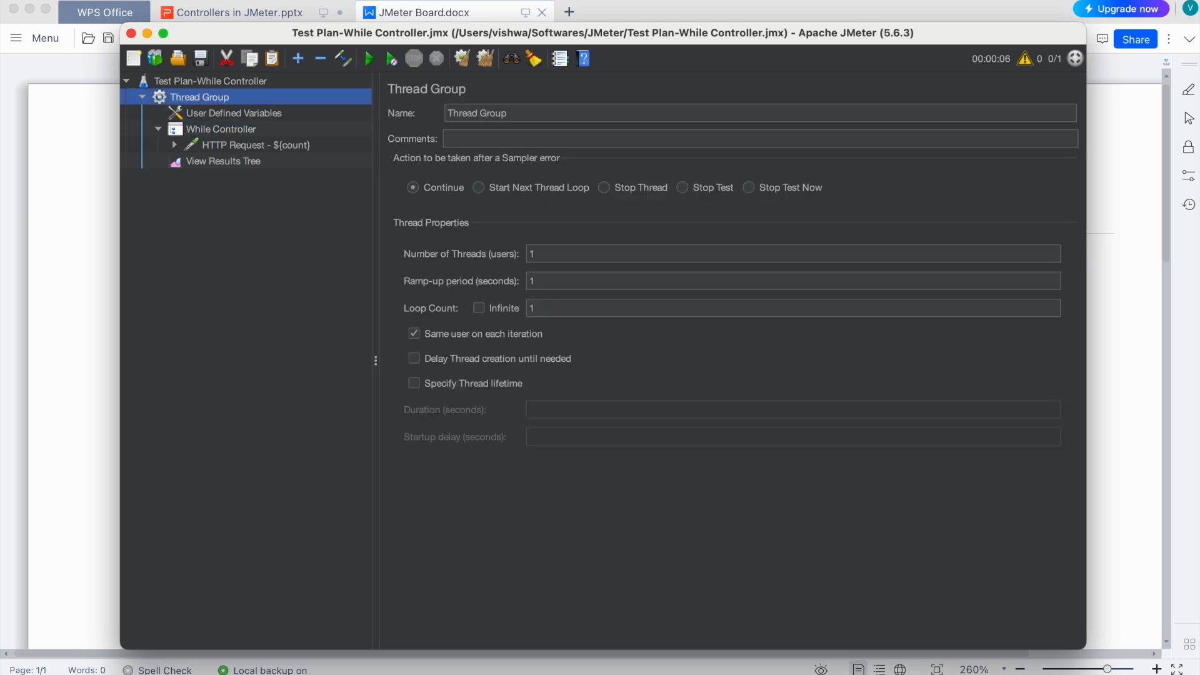
right_click(191, 101)
mouse_move(343, 110)
mouse_move(429, 107)
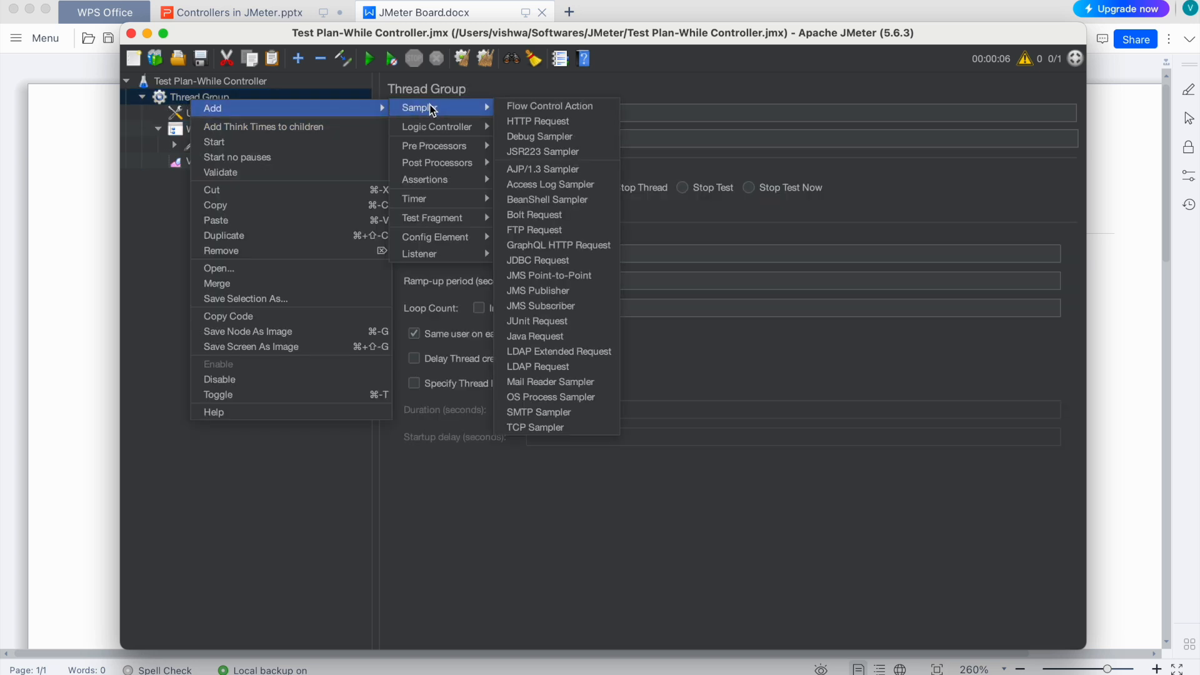
left_click(538, 120)
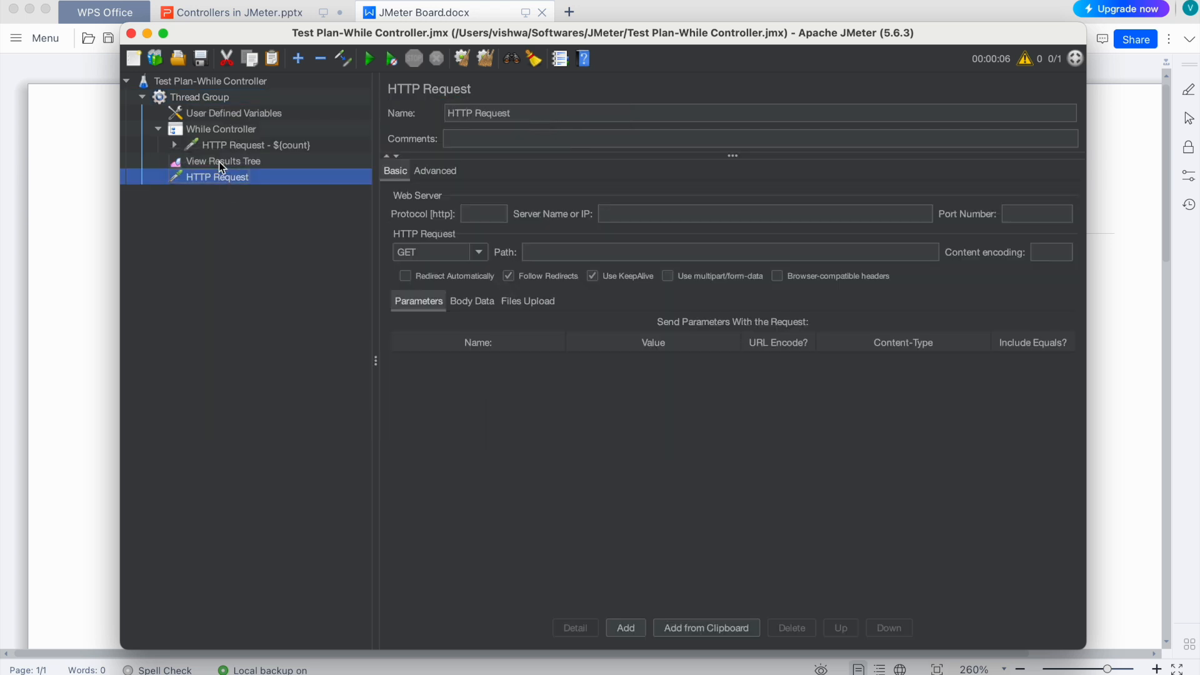
left_click_drag(187, 177, 191, 160)
left_click(553, 113)
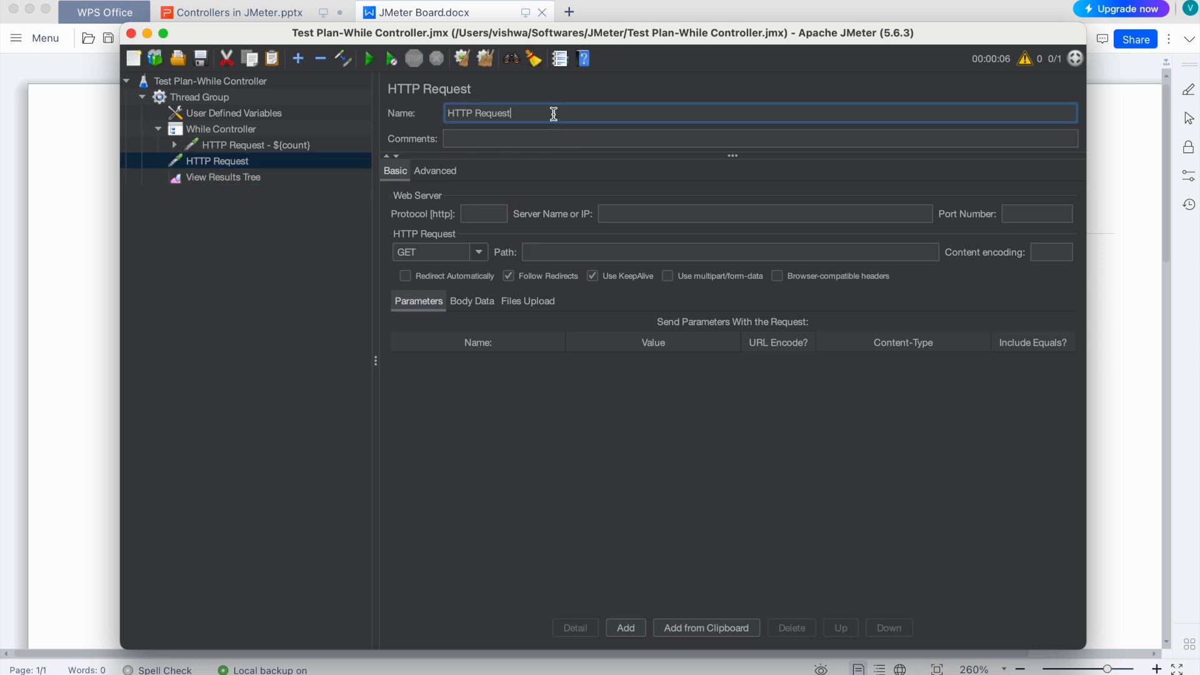
type("-Outside W")
type("hile")
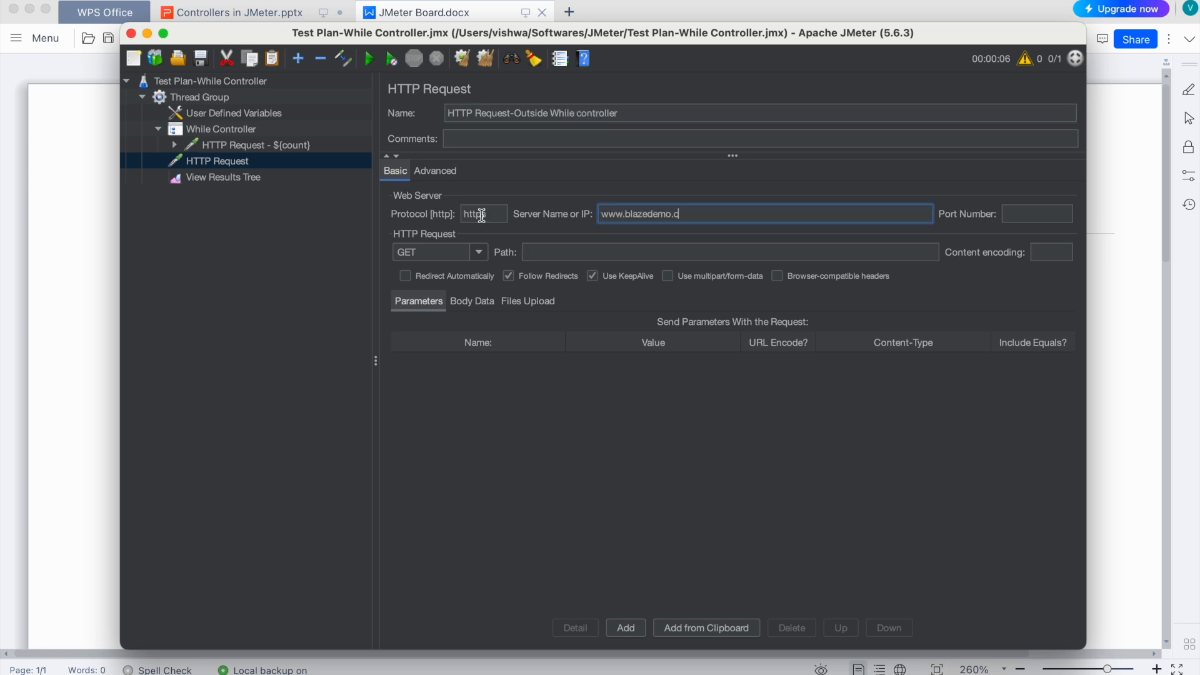
type("om")
Clear the old results, run the plan with both requests, and open the result of HTTP Request - 10
left_click(251, 180)
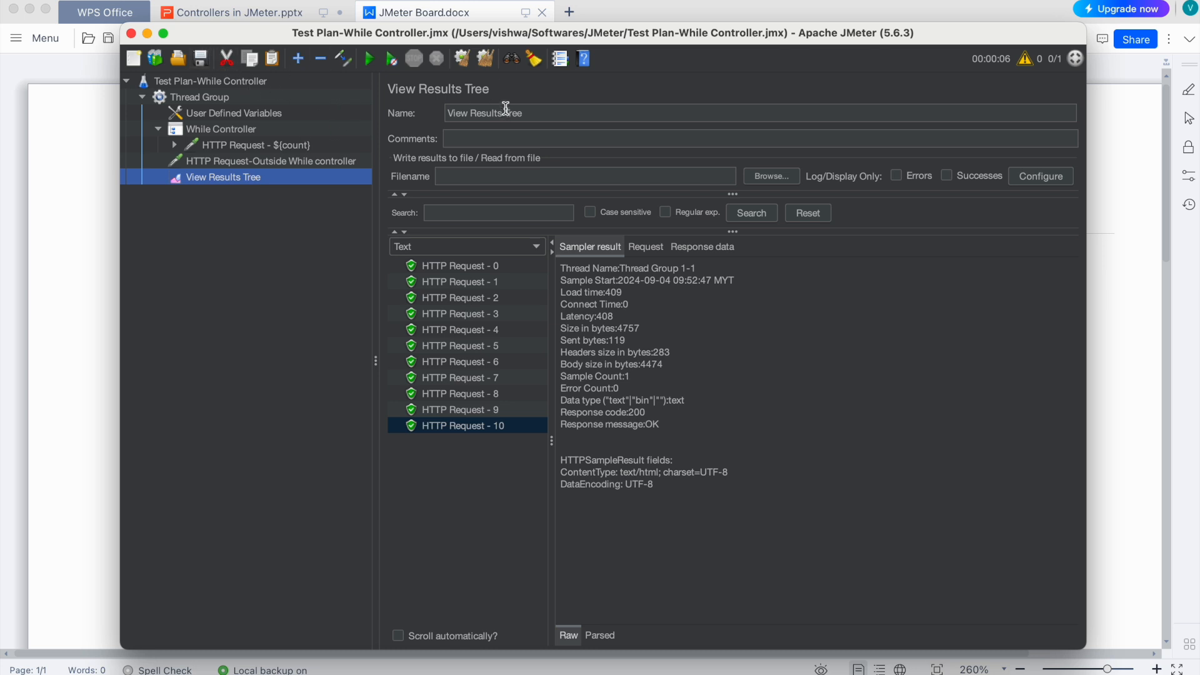
left_click(486, 59)
left_click(370, 60)
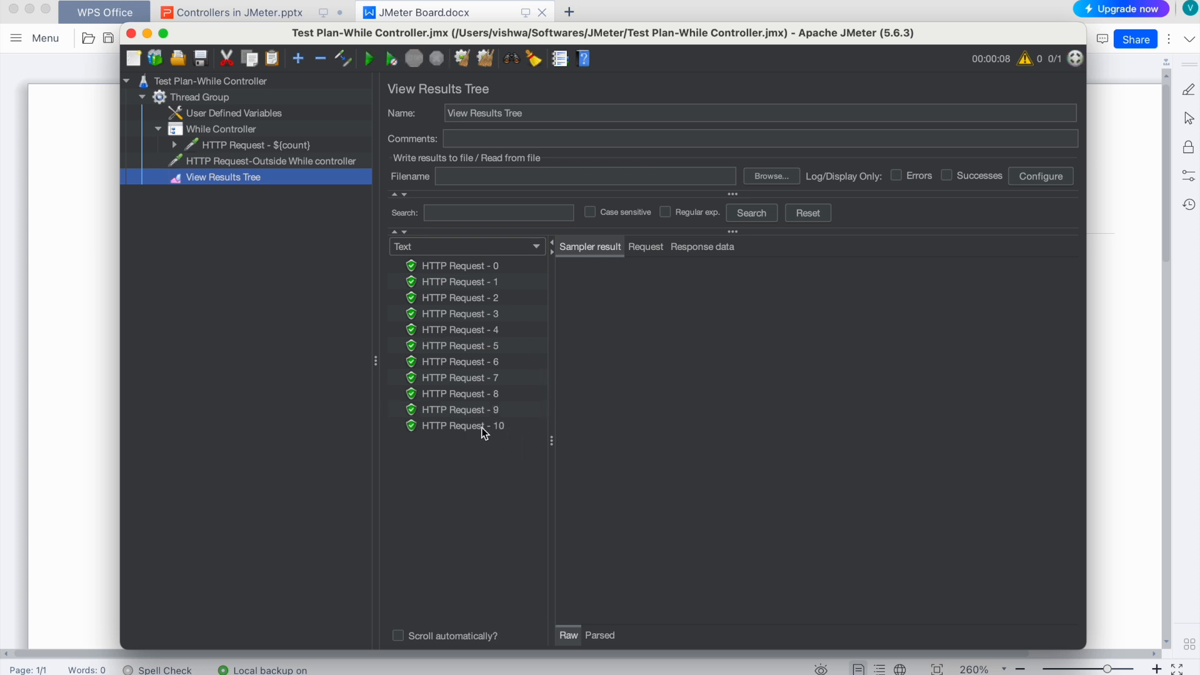
left_click(480, 426)
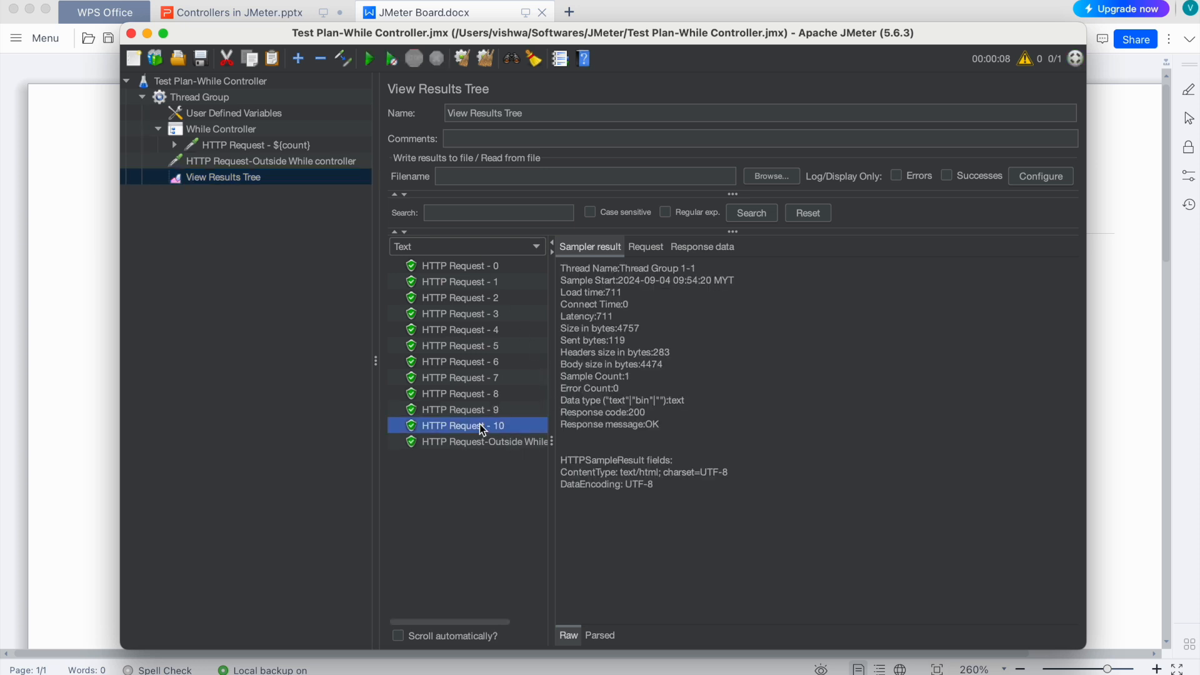
Check the While Controller's condition, then inspect the outside request's sampler result with the results list widened
left_click(250, 124)
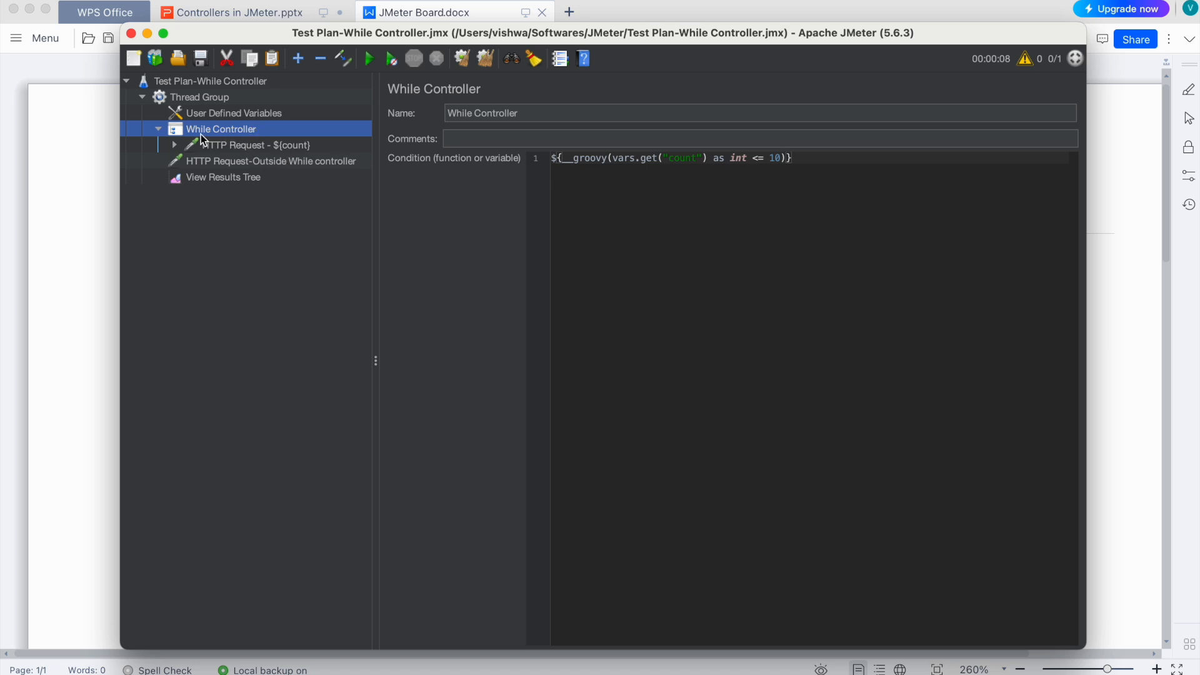
left_click(236, 179)
left_click(516, 442)
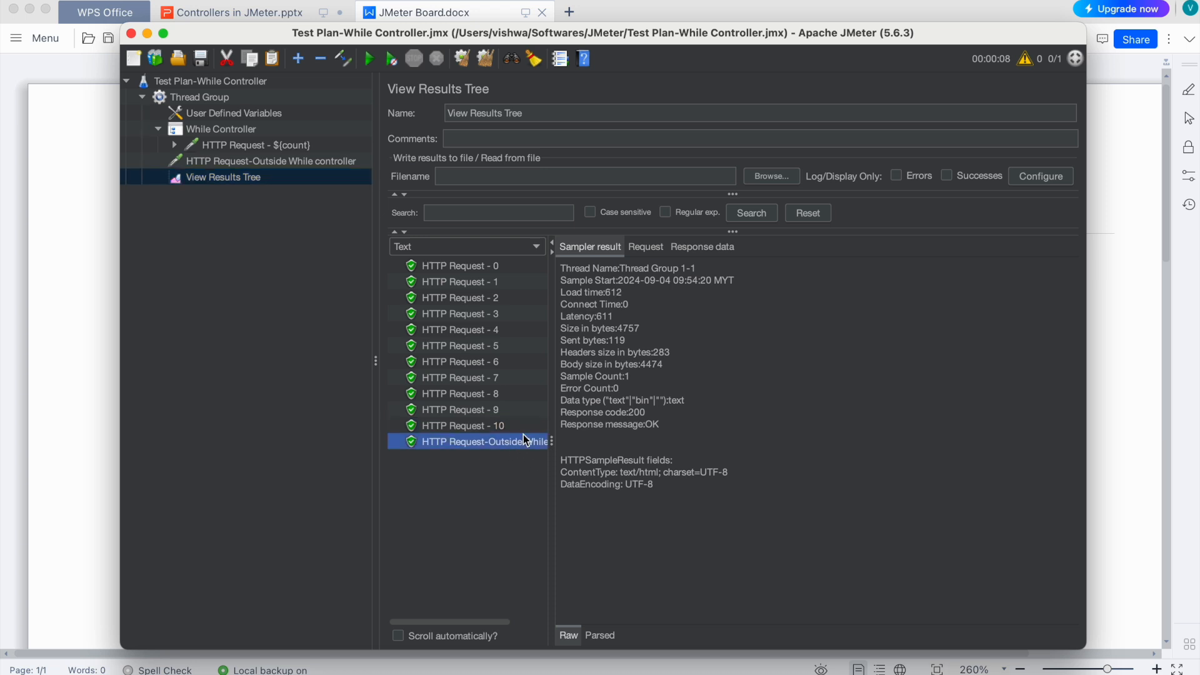
left_click_drag(551, 420, 586, 400)
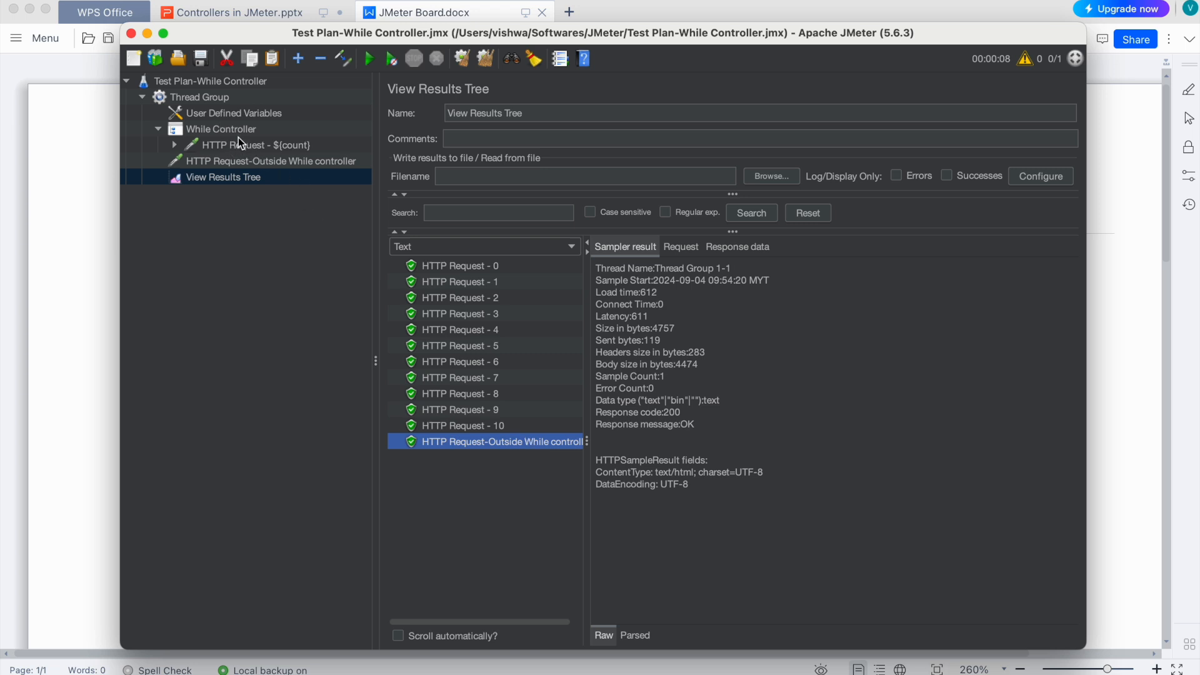
Review the While Controller's condition alongside the count variable and the HTTP request it repeats
left_click(222, 130)
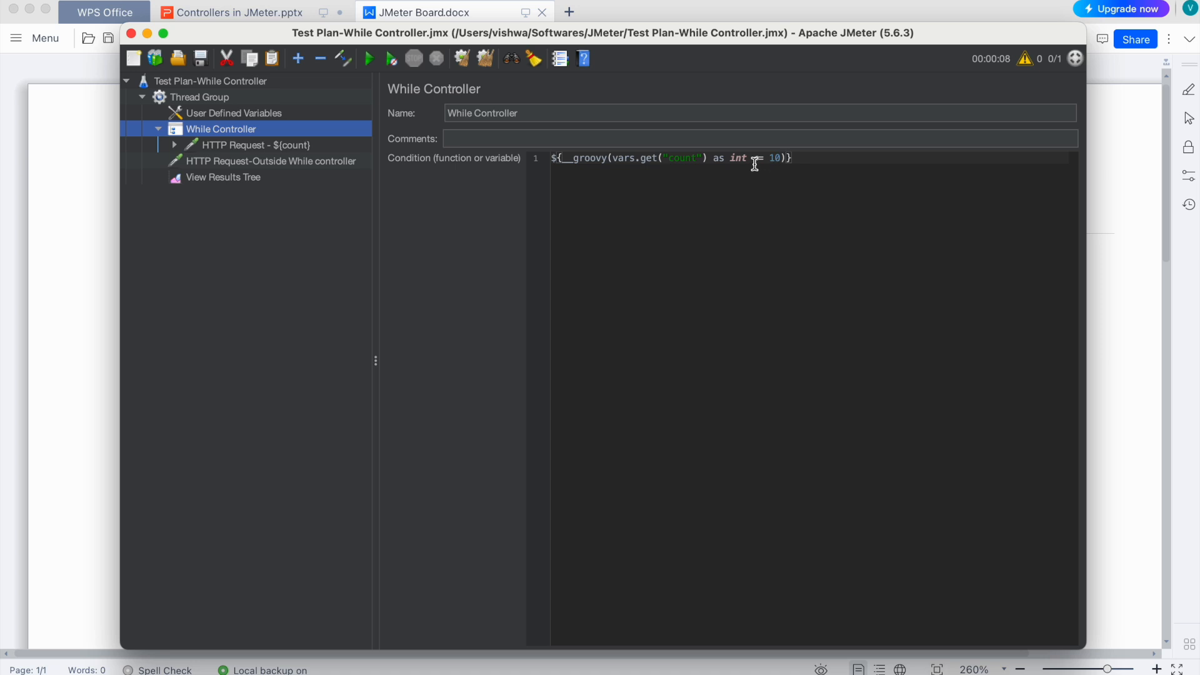
left_click(244, 146)
left_click(220, 116)
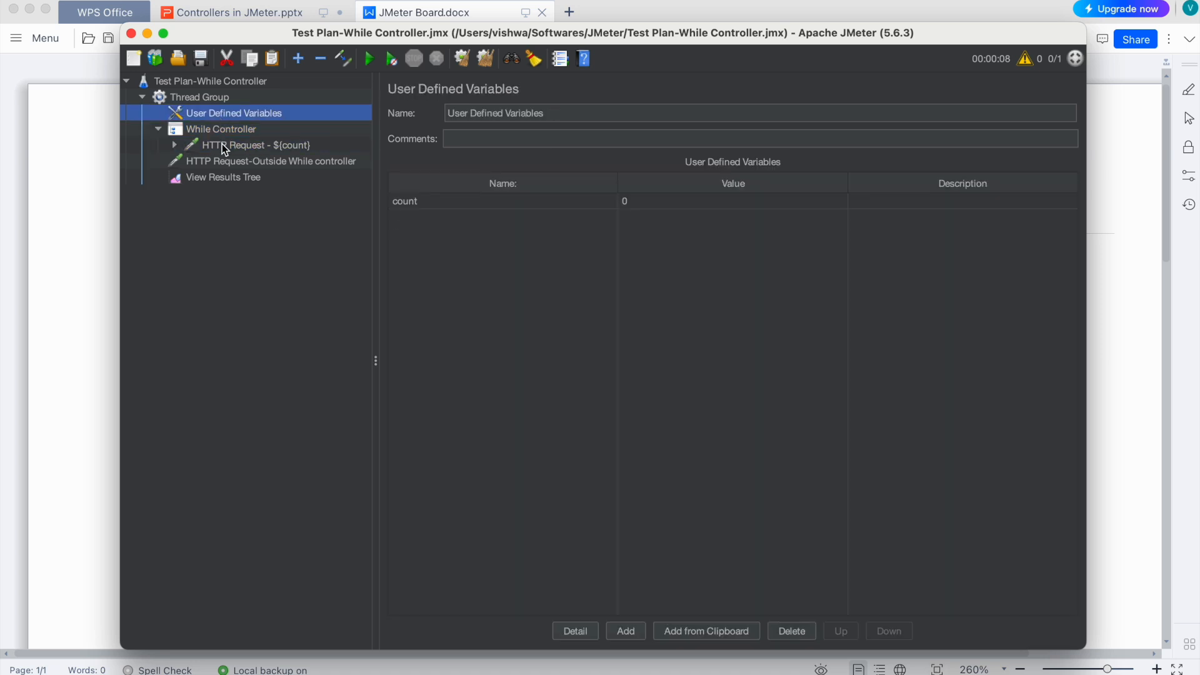
left_click(223, 145)
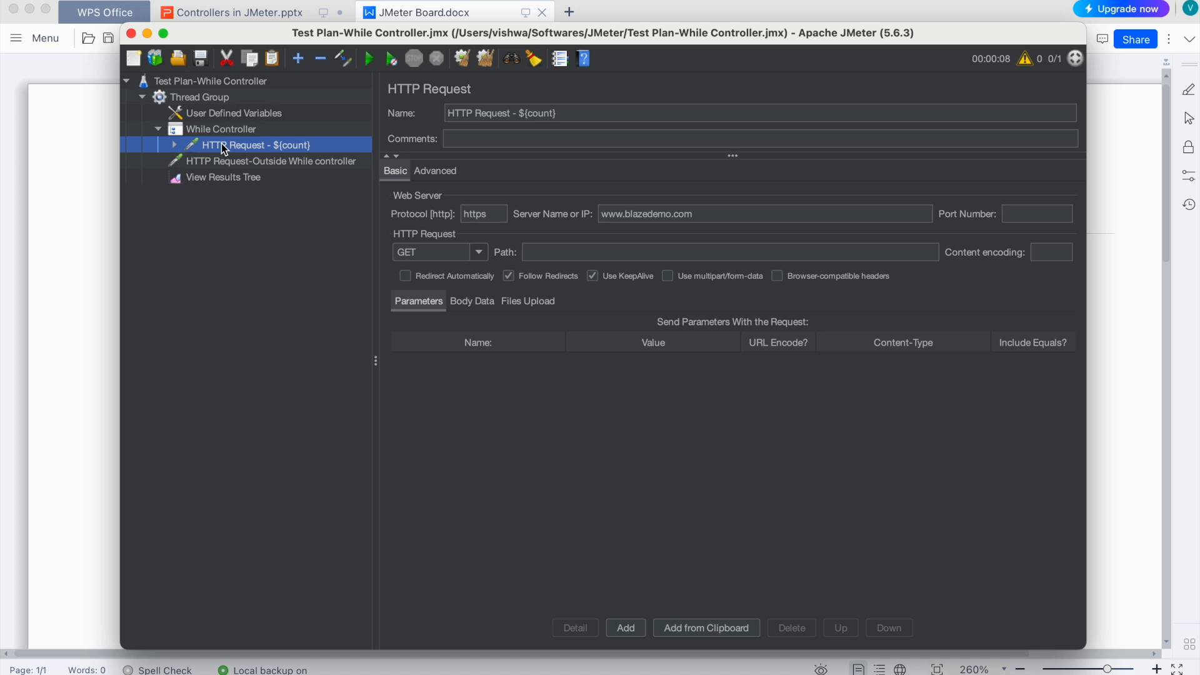
left_click(218, 129)
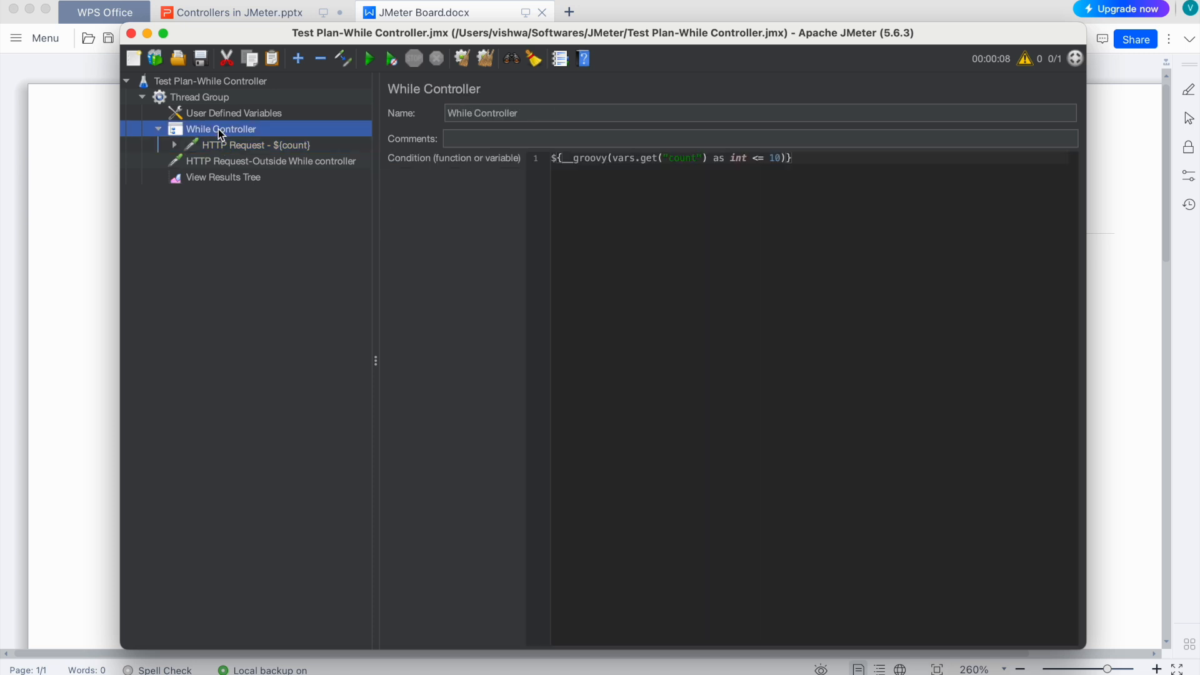